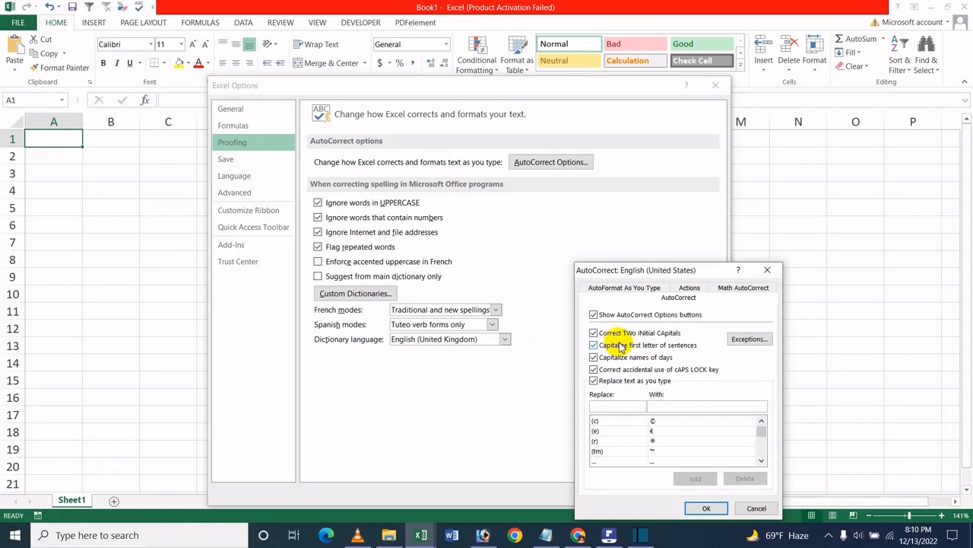
- Accept the AutoCorrect settings and close the Excel Options
left_click(707, 508)
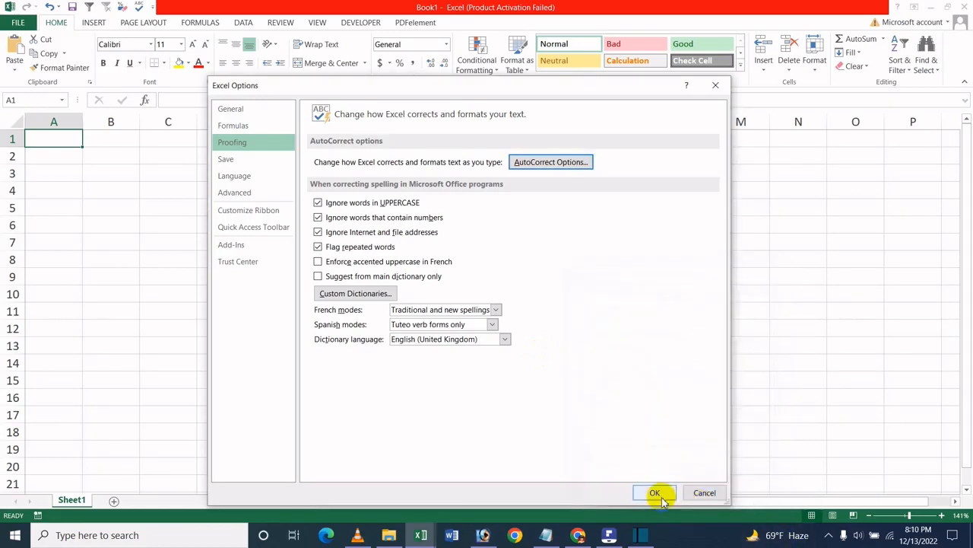
left_click(655, 492)
- Enter "ICche" with two initial capitals in cell D9 to test the automatic correction
left_click(231, 279)
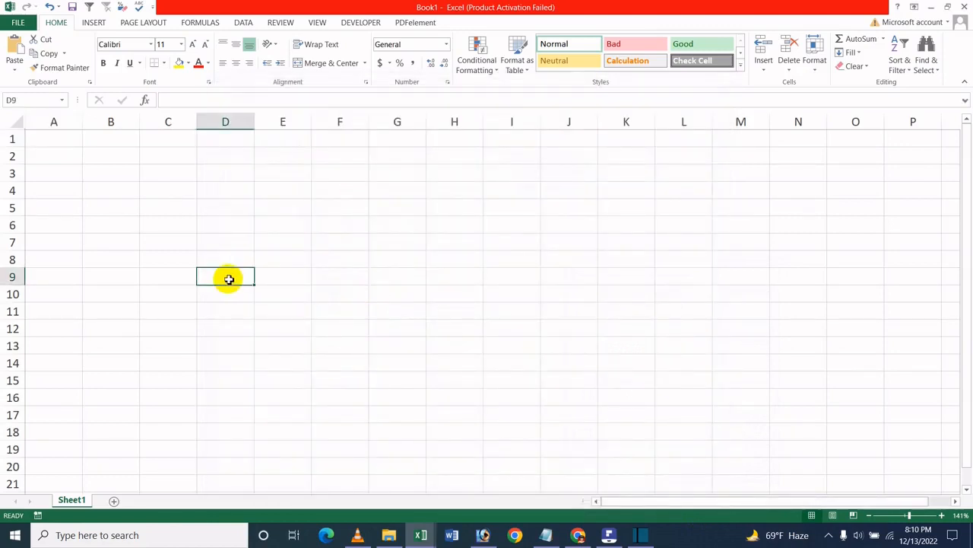
type("N")
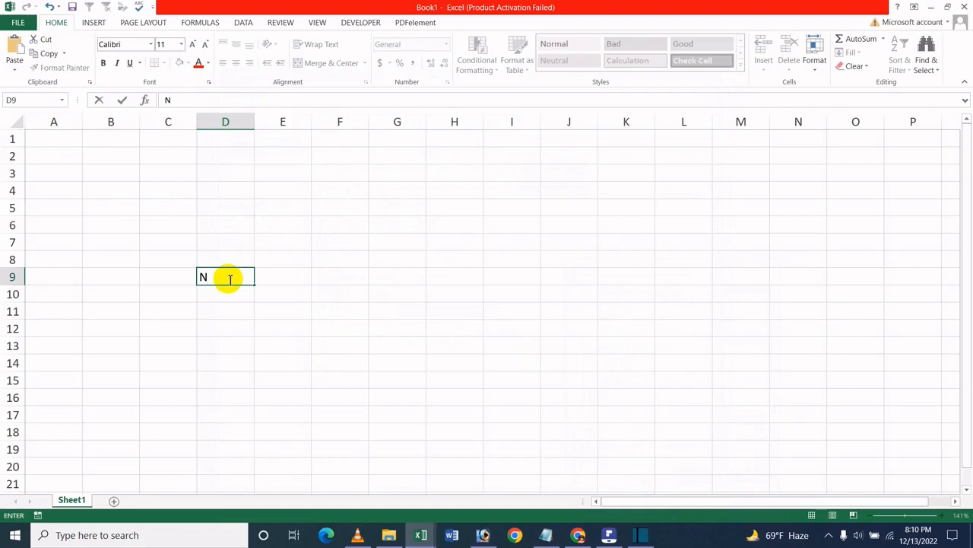
key("BackSpace")
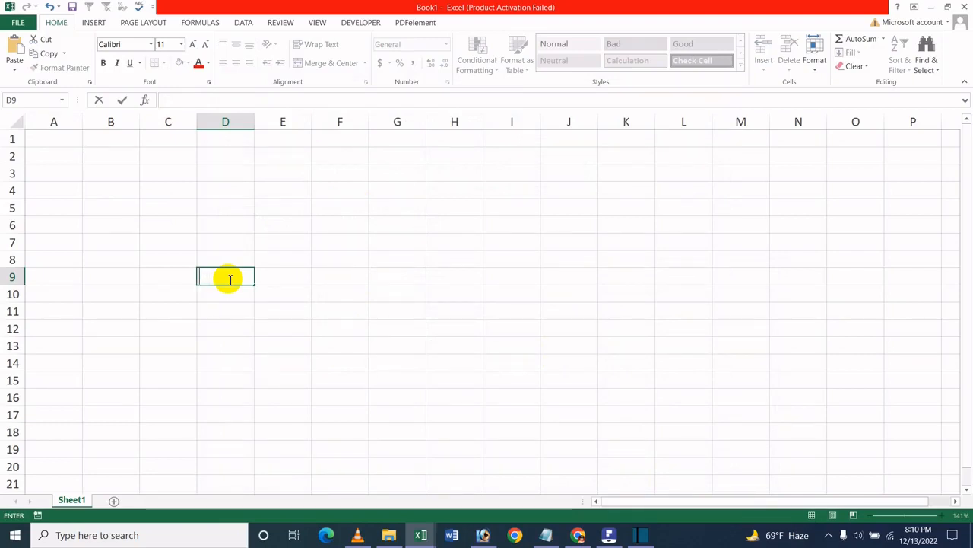
type("I")
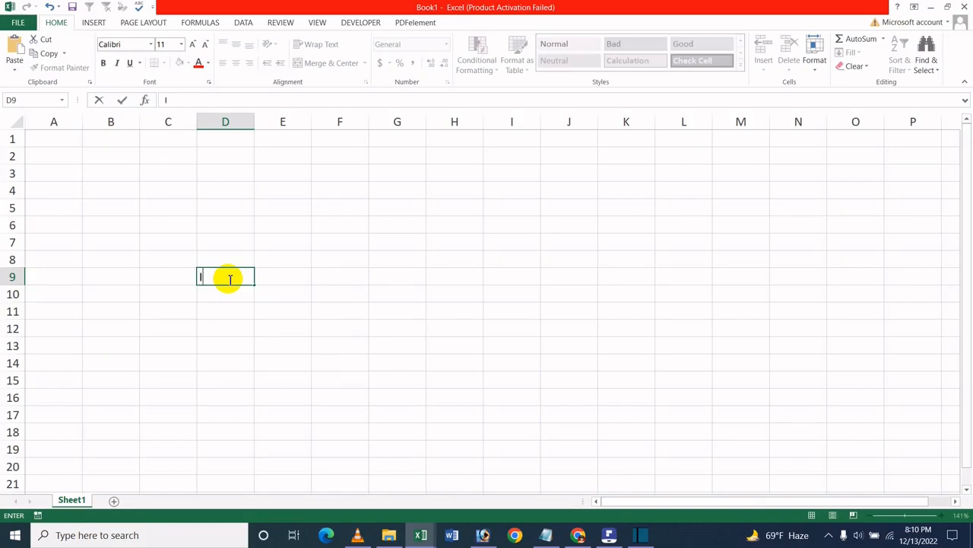
type("Cche")
key("Return")
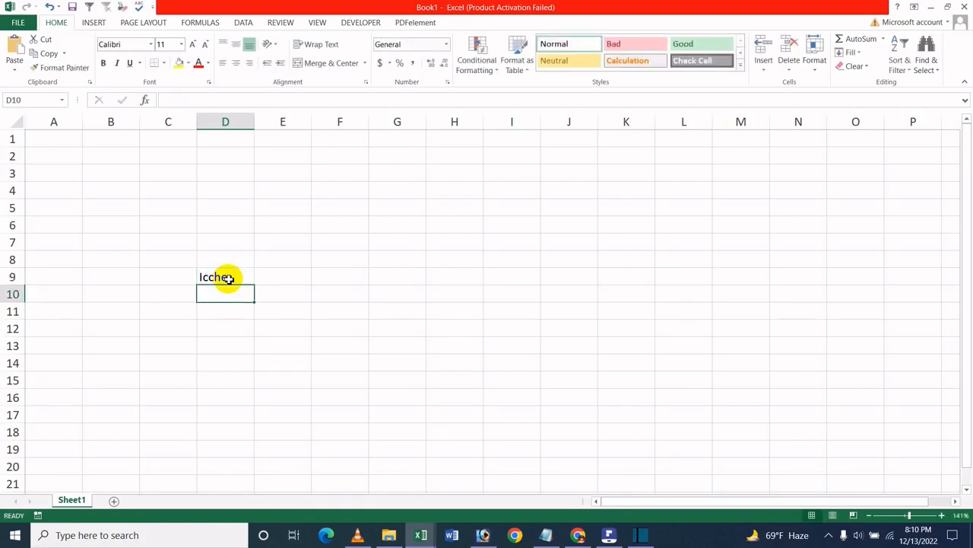
- Enter "ICche" with two initial capitals again in cell D10
type("I")
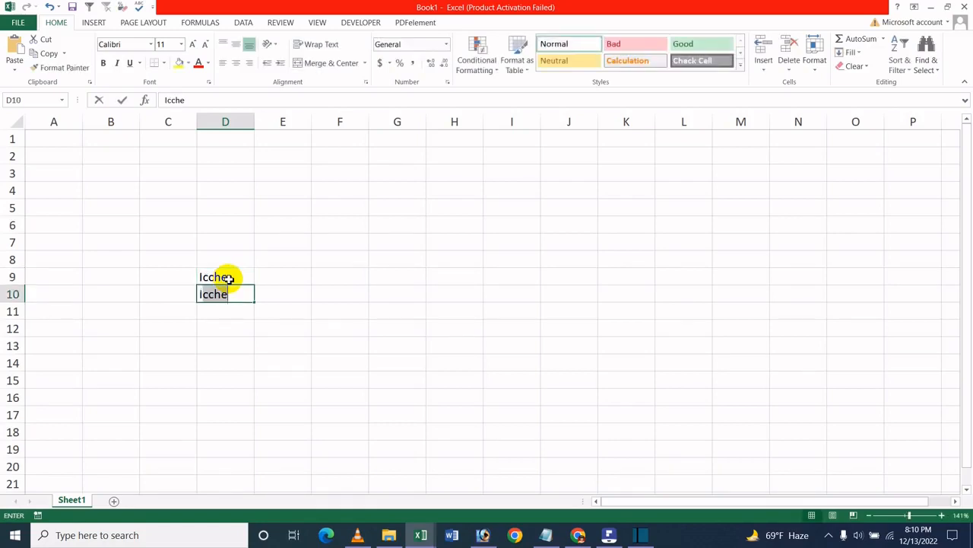
key("BackSpace")
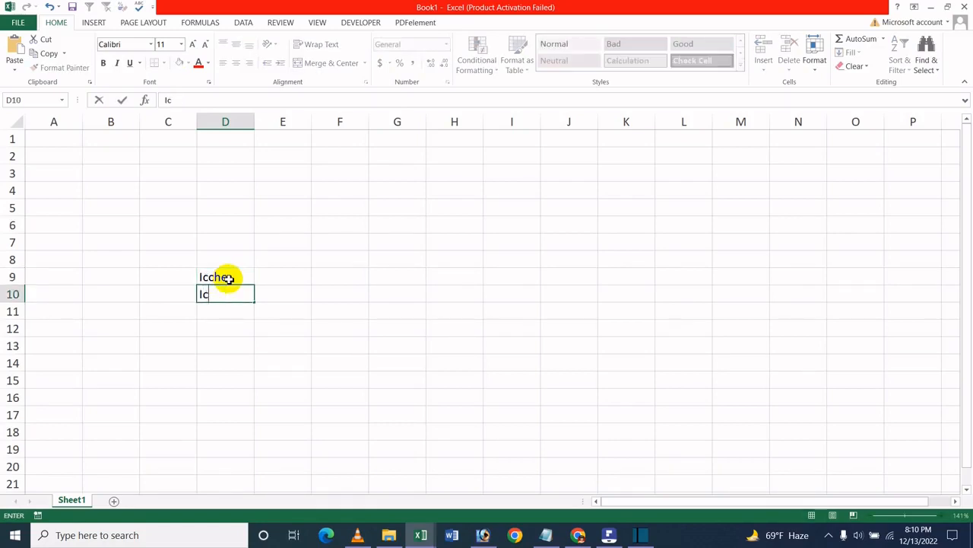
type("C")
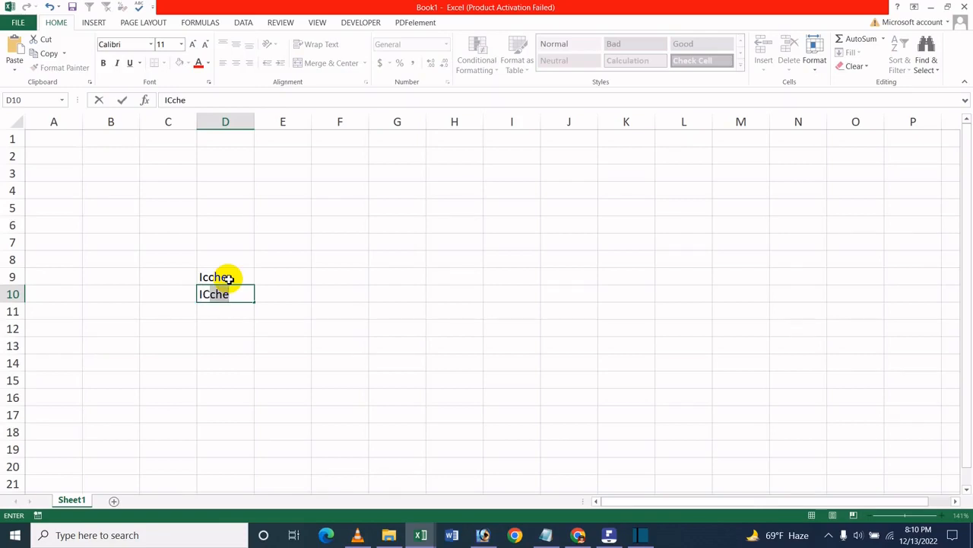
type("che")
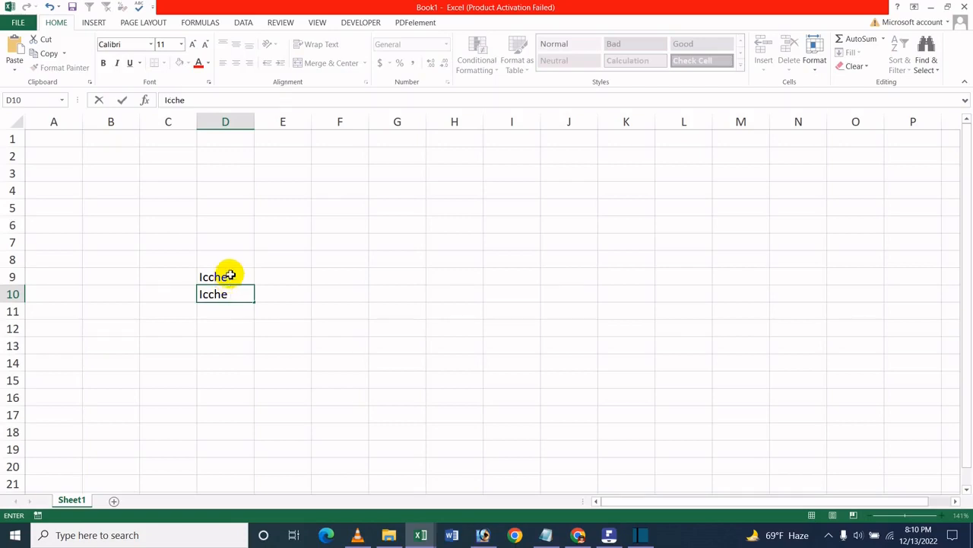
key("Return")
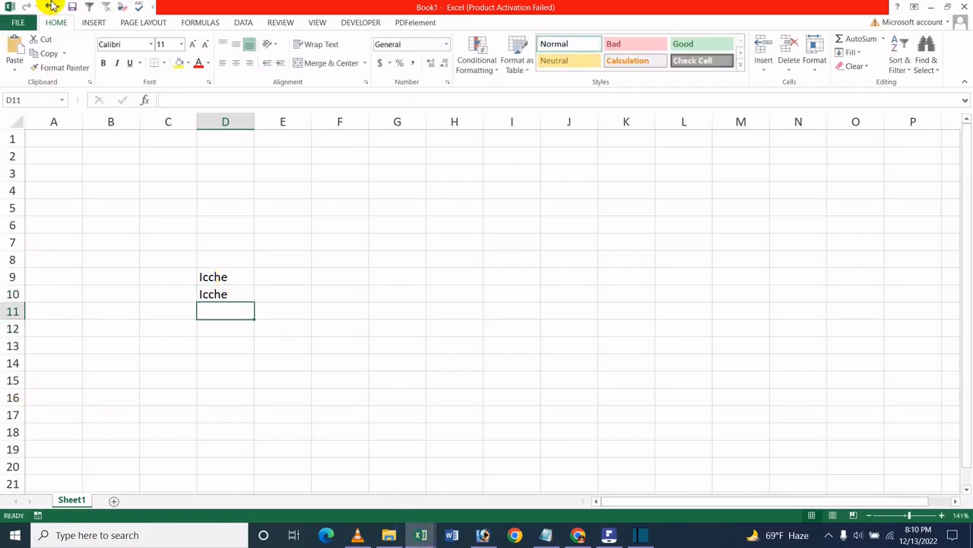
- Turn off Correct TWo INitial CApitals in the AutoCorrect proofing options and close the Excel Options
left_click(16, 24)
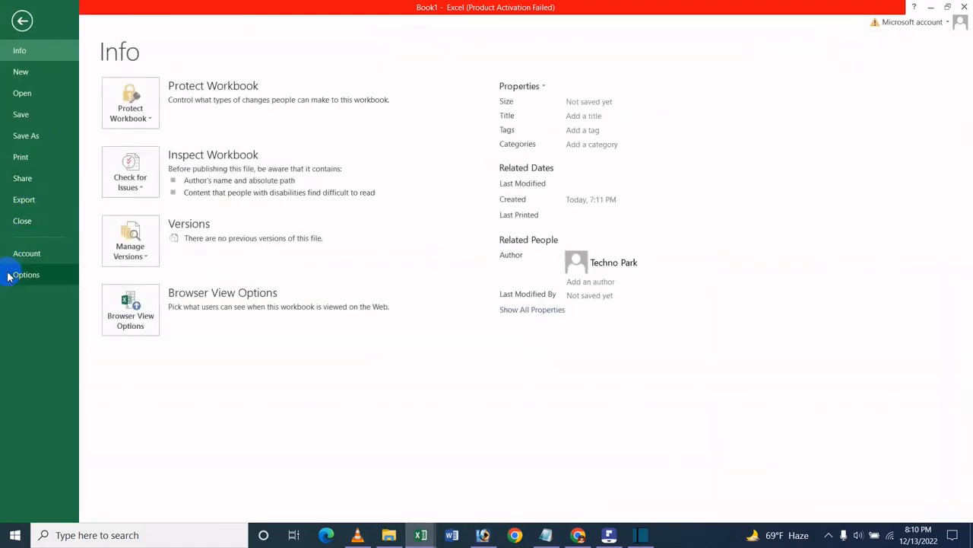
left_click(11, 275)
left_click(235, 195)
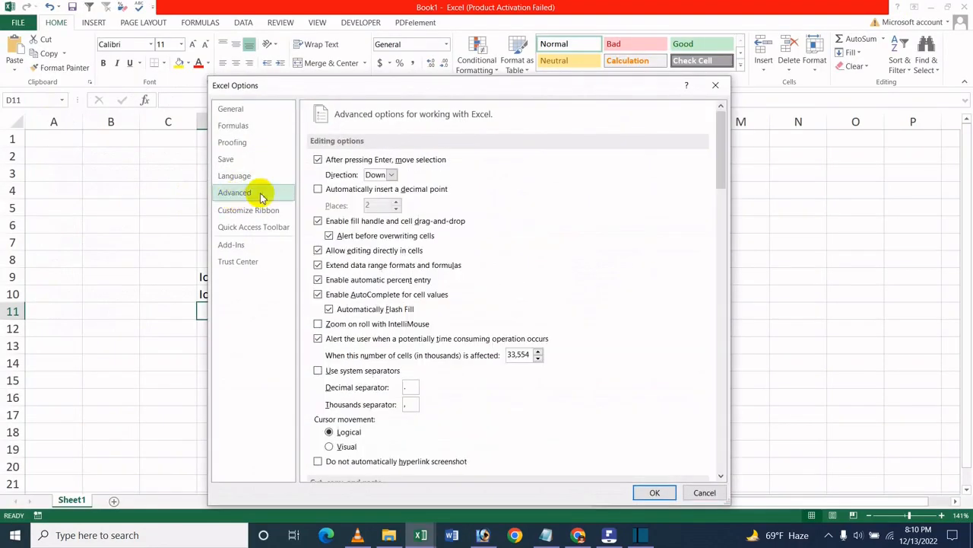
scroll(456, 298, "down", 10)
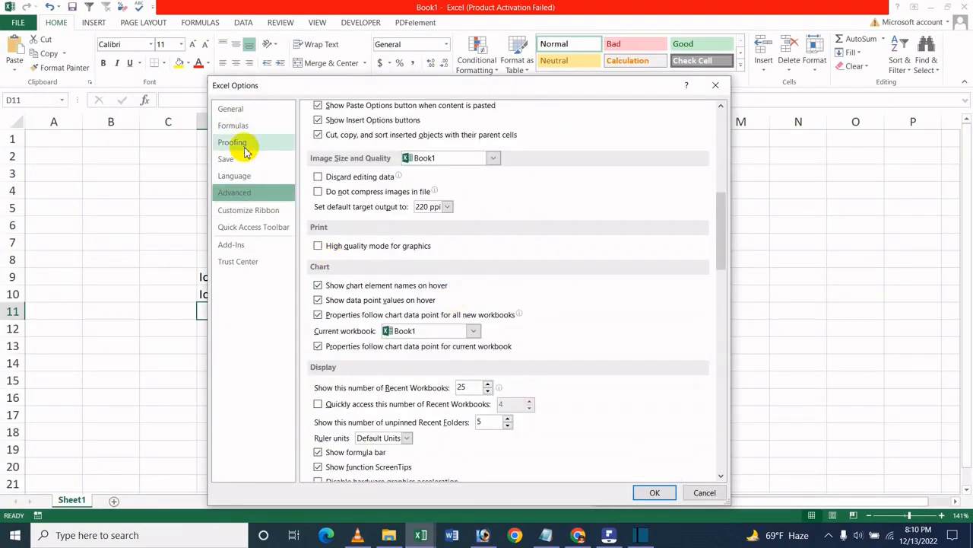
left_click(242, 144)
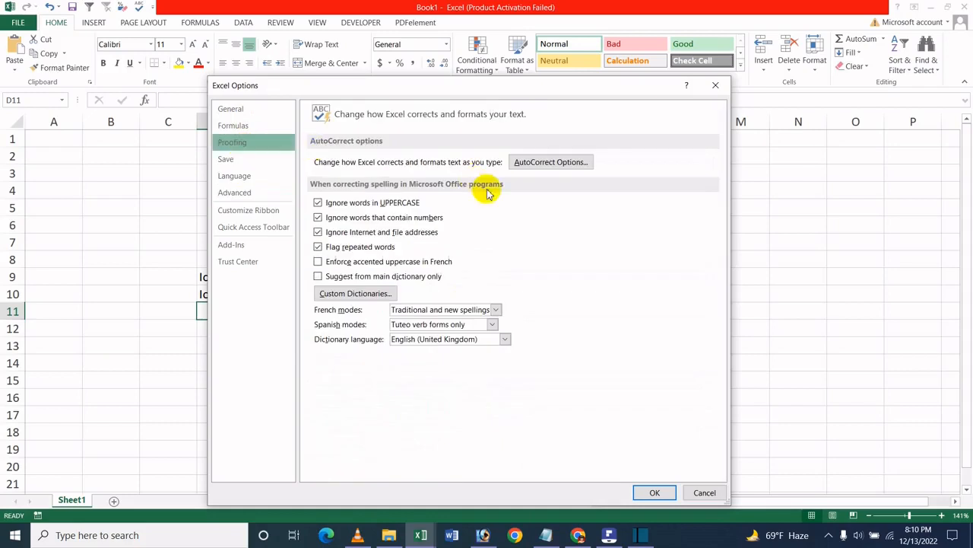
left_click(541, 163)
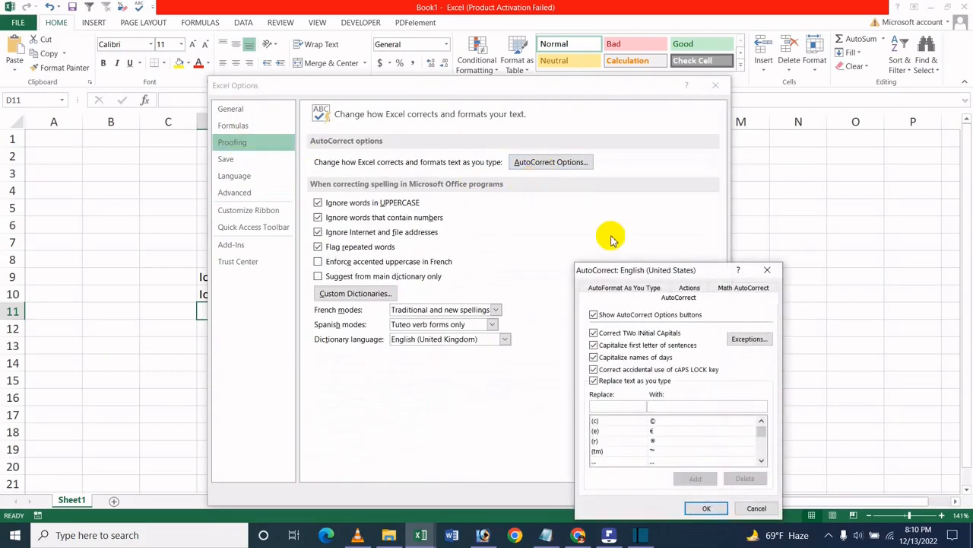
left_click(616, 338)
key("Return")
key("Return")
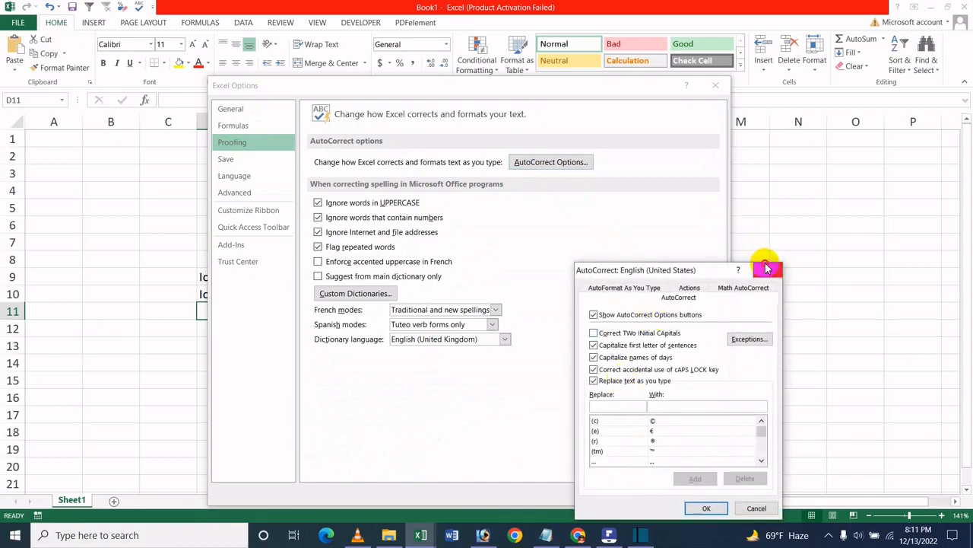
left_click(767, 269)
left_click(655, 491)
- Enter a person's name with its first two letters capitalised in cell D11
left_click(359, 297)
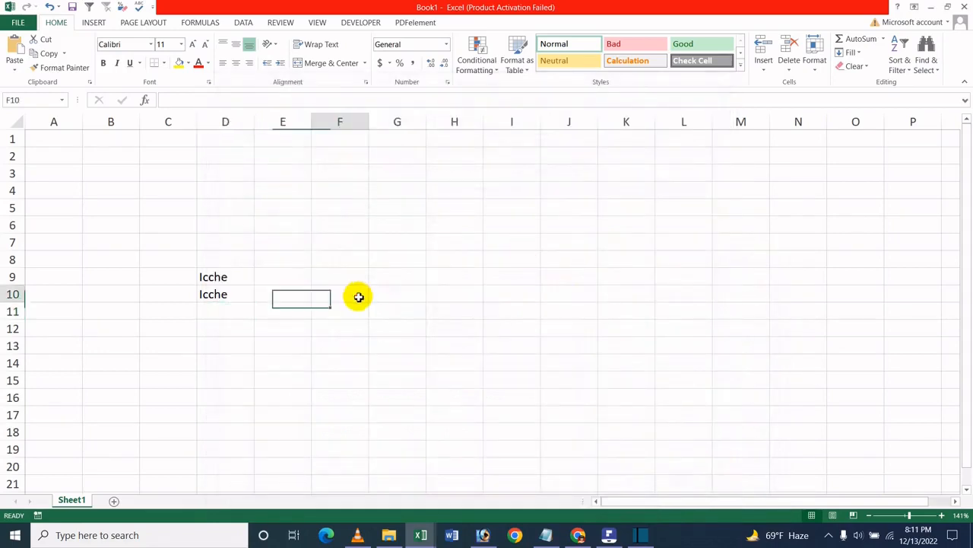
left_click(249, 312)
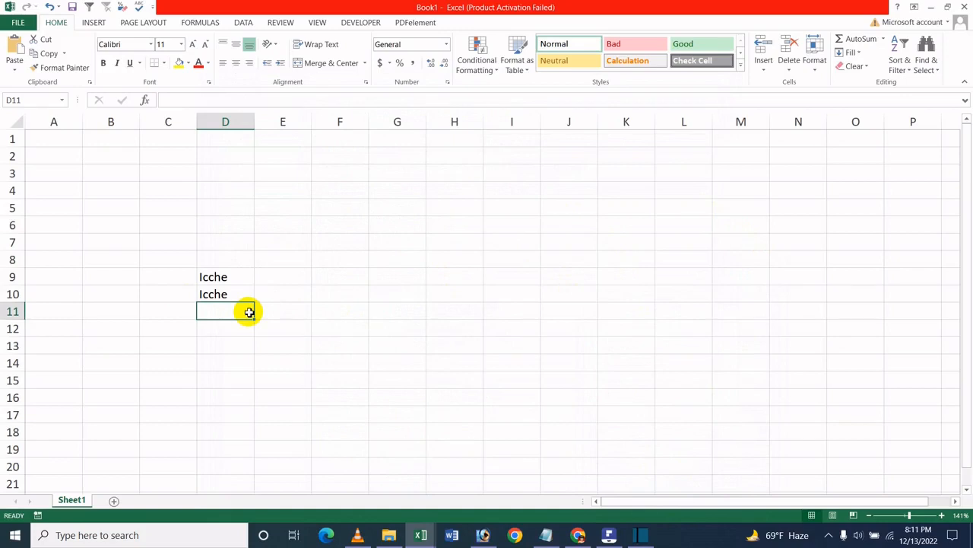
type("J")
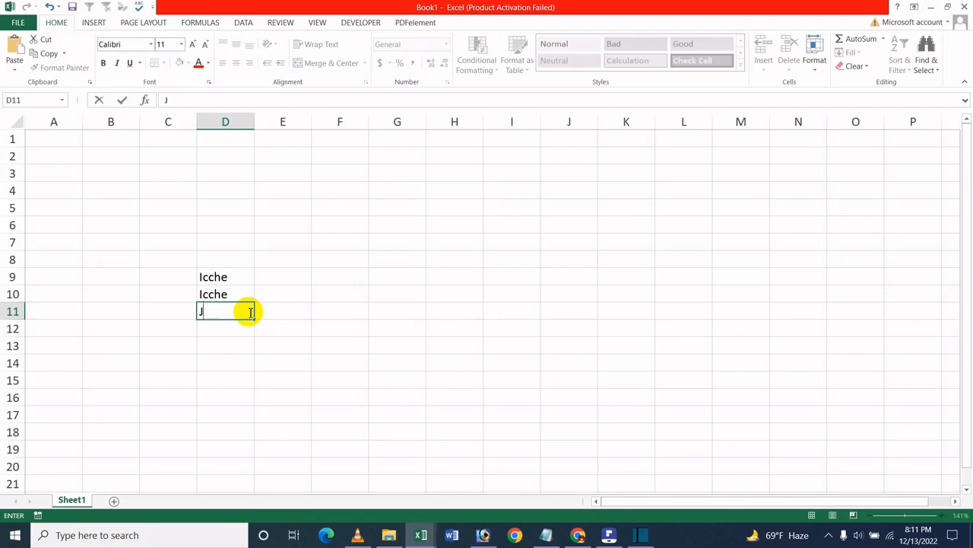
type("Ahan")
key("Return")
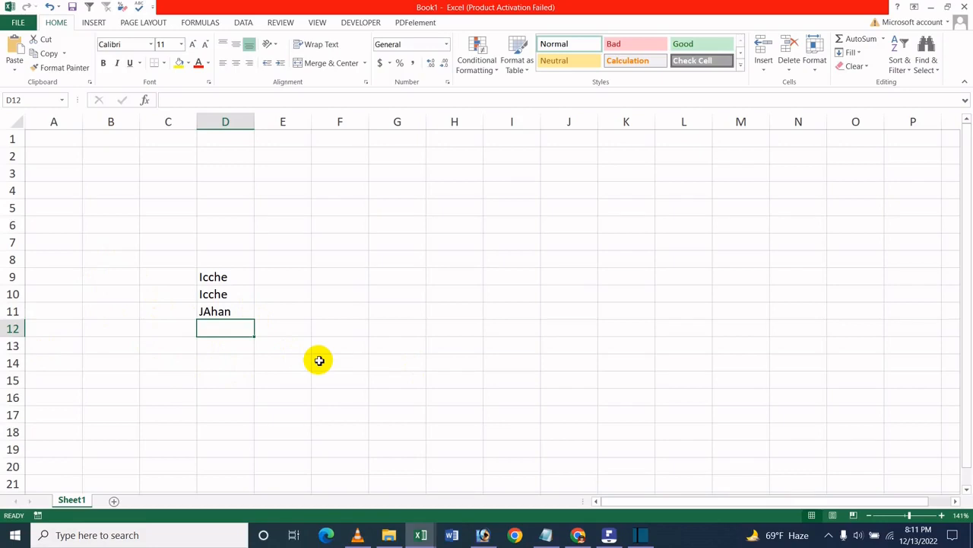
- Enter another person's name with its first two letters capitalised in cell D12
type("Nu")
key("BackSpace")
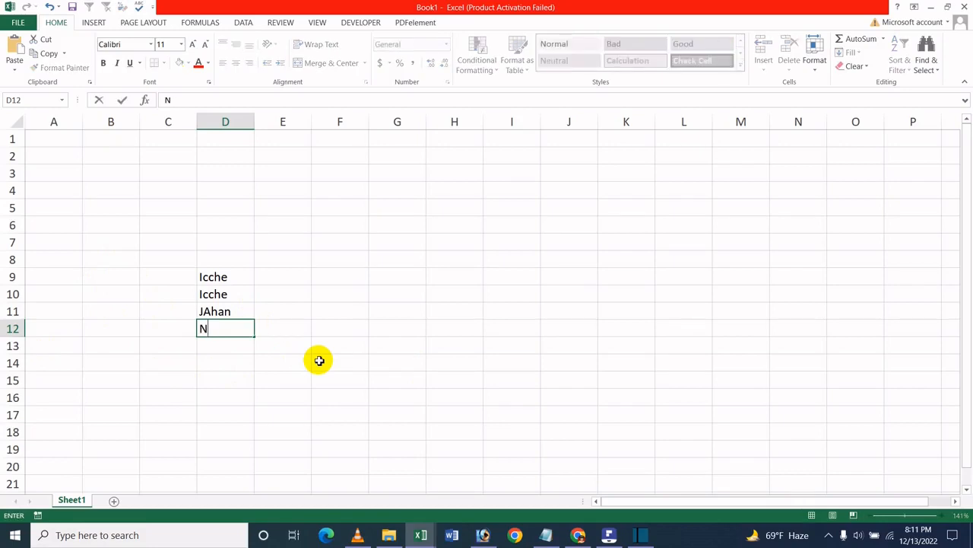
type("Usrat")
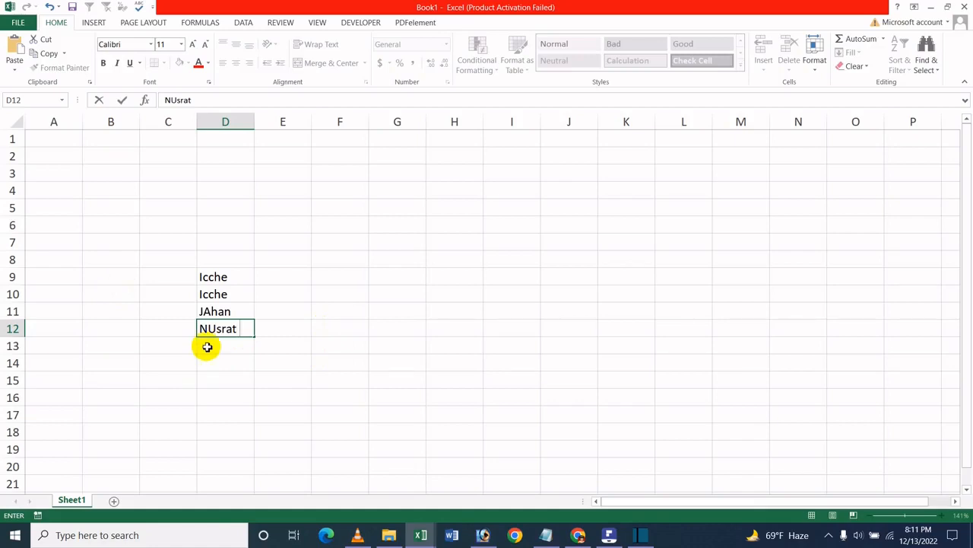
left_click(348, 315)
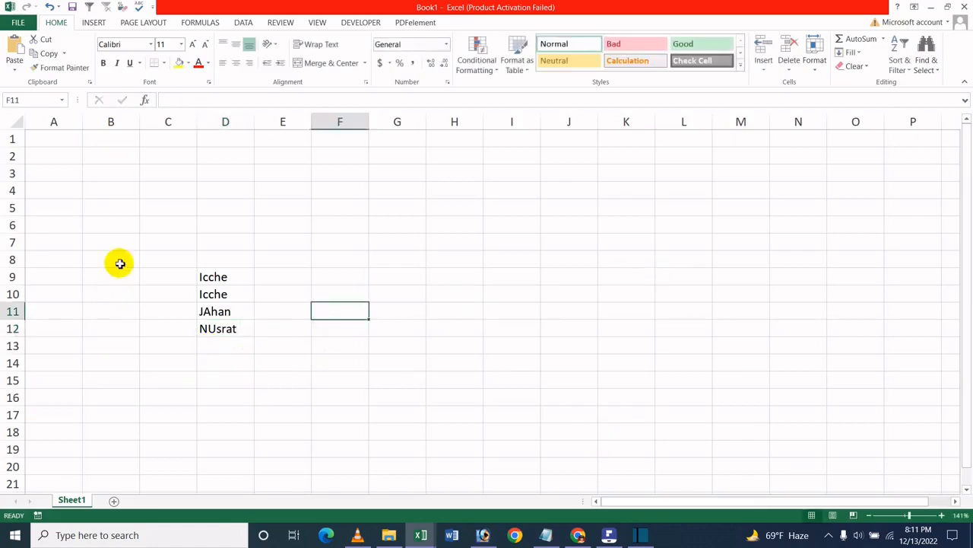
- Turn Correct TWo INitial CApitals back on in the AutoCorrect proofing options and confirm the Excel Options
left_click(17, 22)
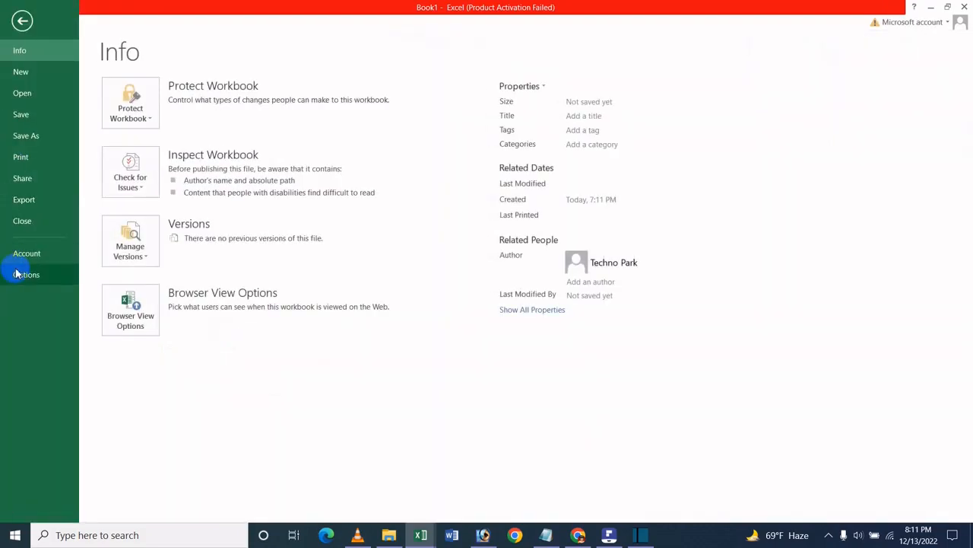
left_click(19, 274)
left_click(237, 199)
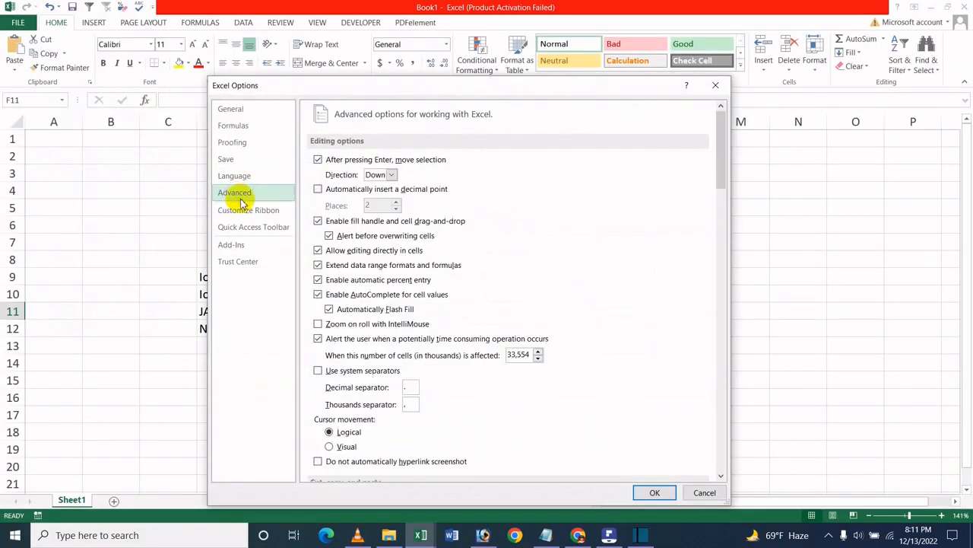
scroll(597, 380, "down", 12)
scroll(506, 344, "down", 3)
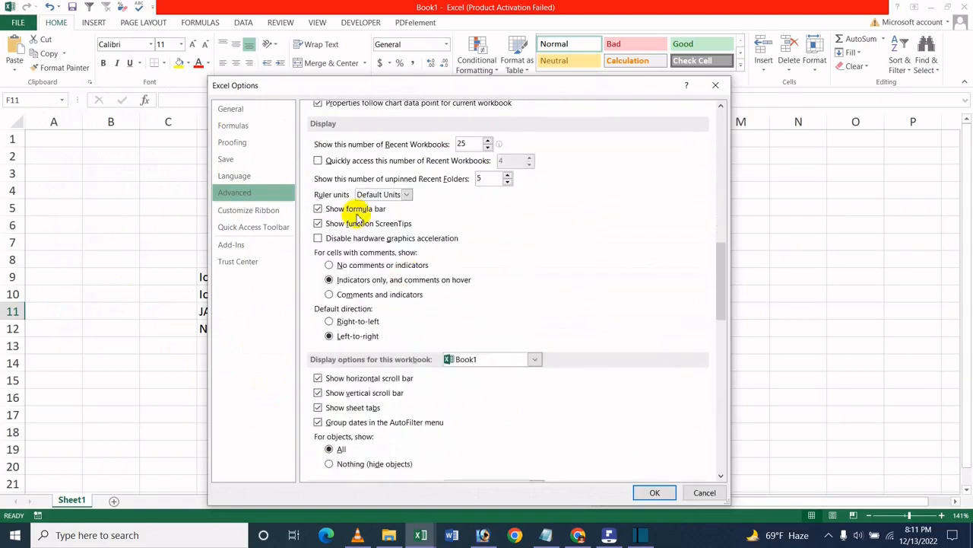
left_click(229, 143)
left_click(578, 164)
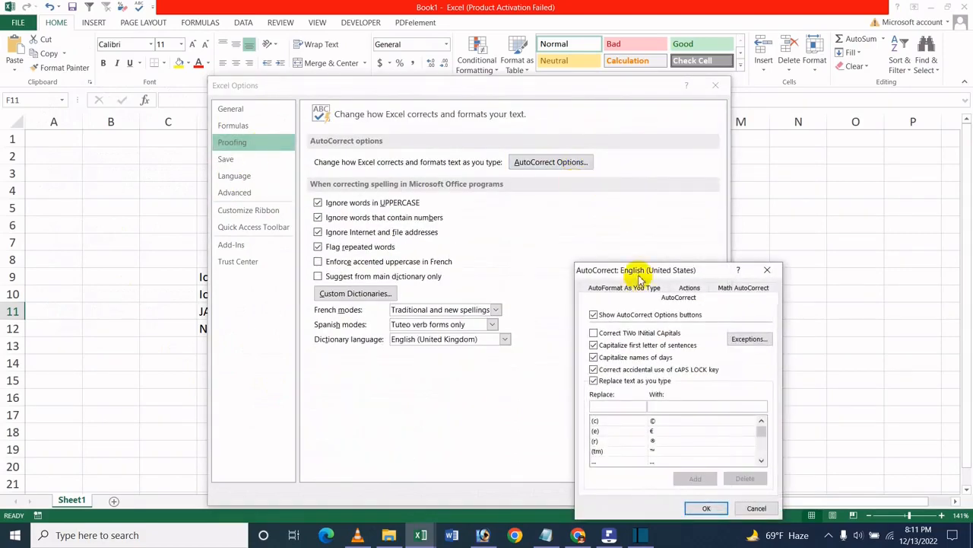
left_click(600, 332)
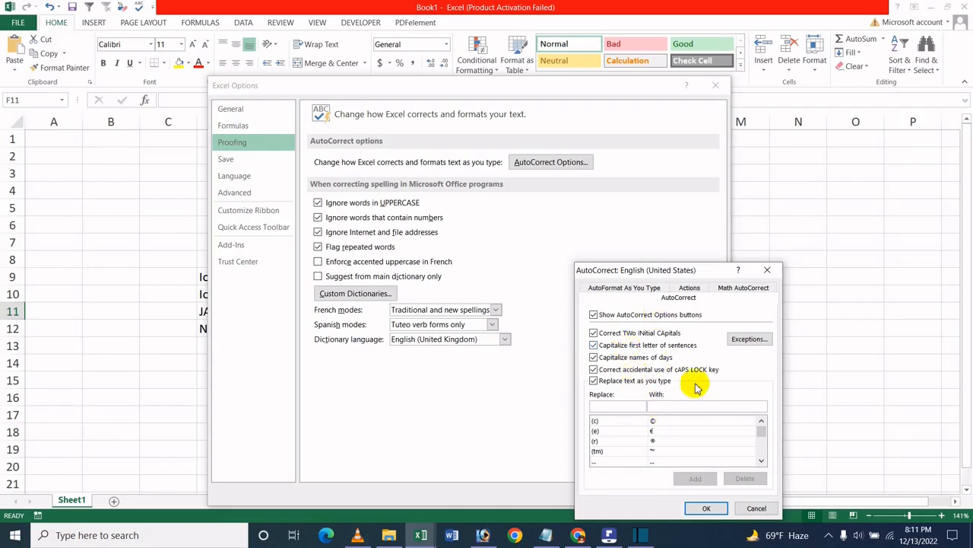
left_click(707, 508)
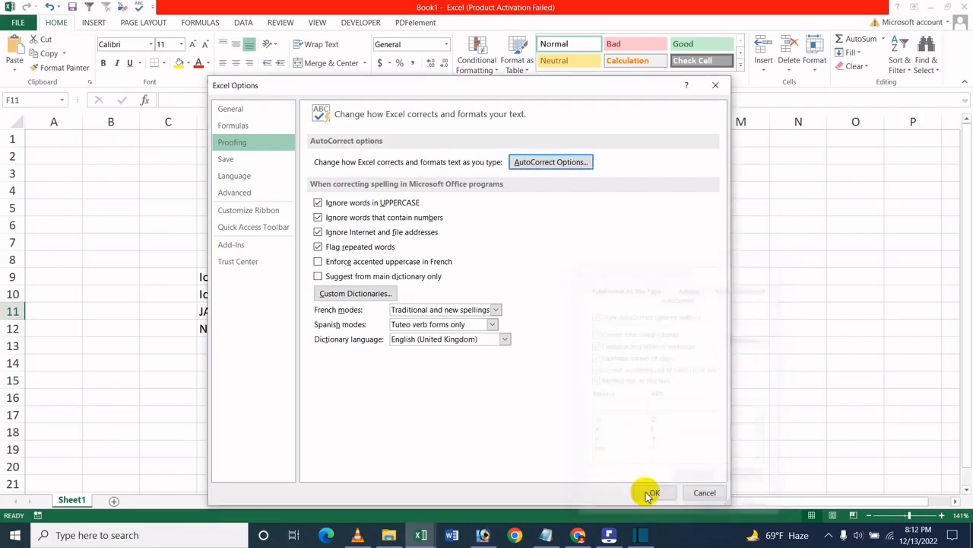
left_click(647, 492)
- Enter "bangladesh" in lowercase in cell F7
left_click(435, 293)
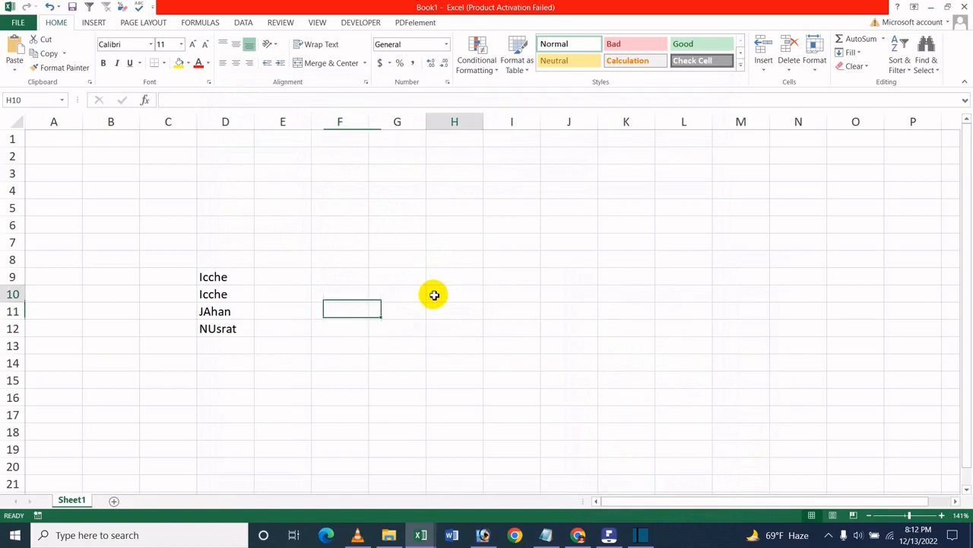
left_click(365, 249)
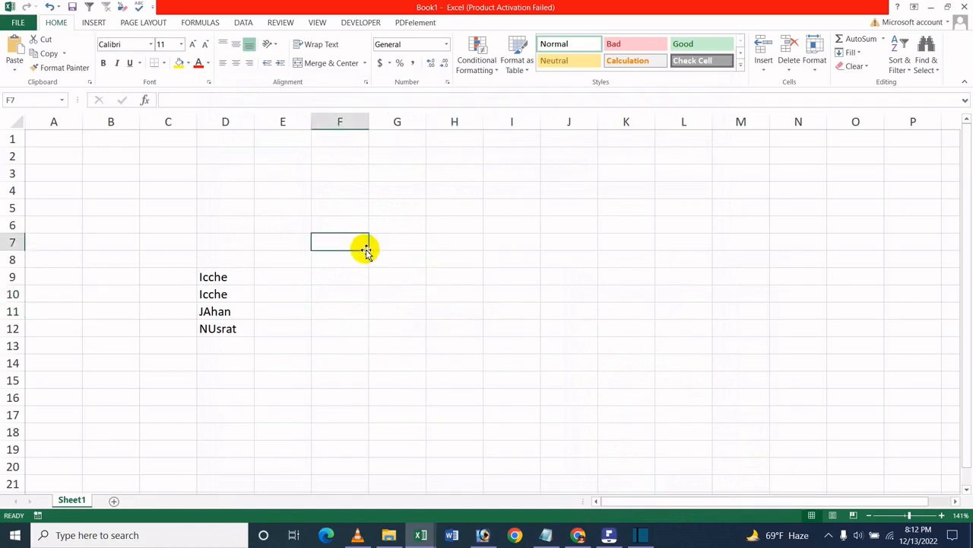
type("ba")
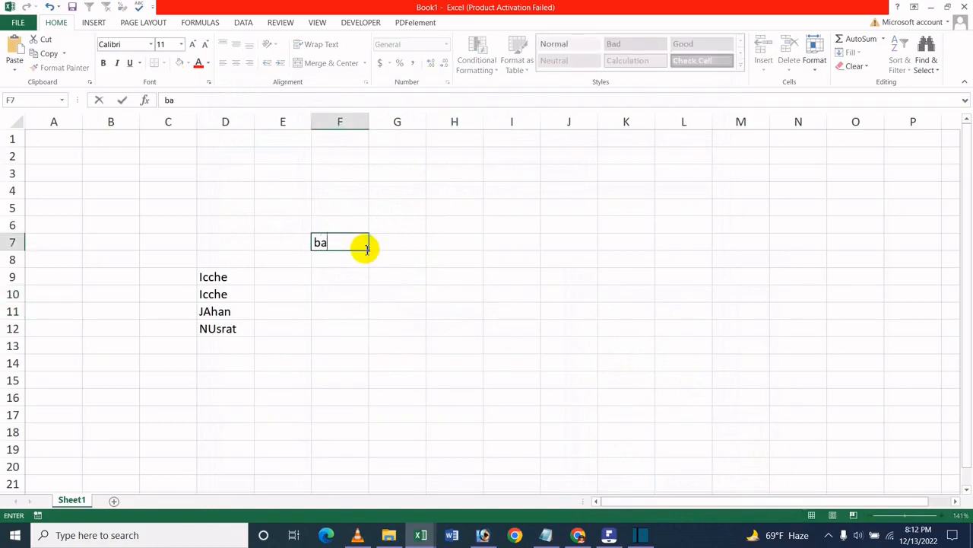
type("ngladesh")
key("Return")
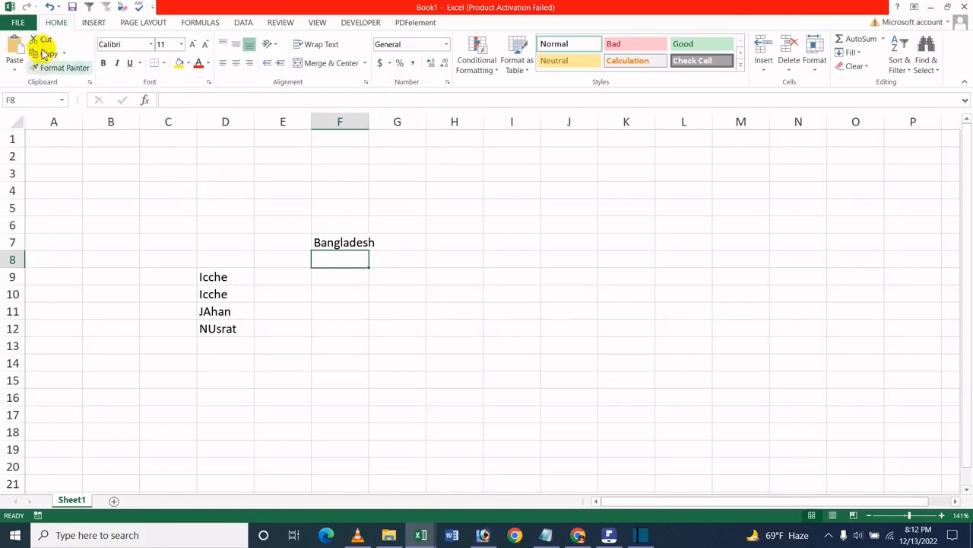
- Turn off Capitalize first letter of sentences in the AutoCorrect proofing options and confirm the Excel Options
left_click(16, 21)
left_click(23, 272)
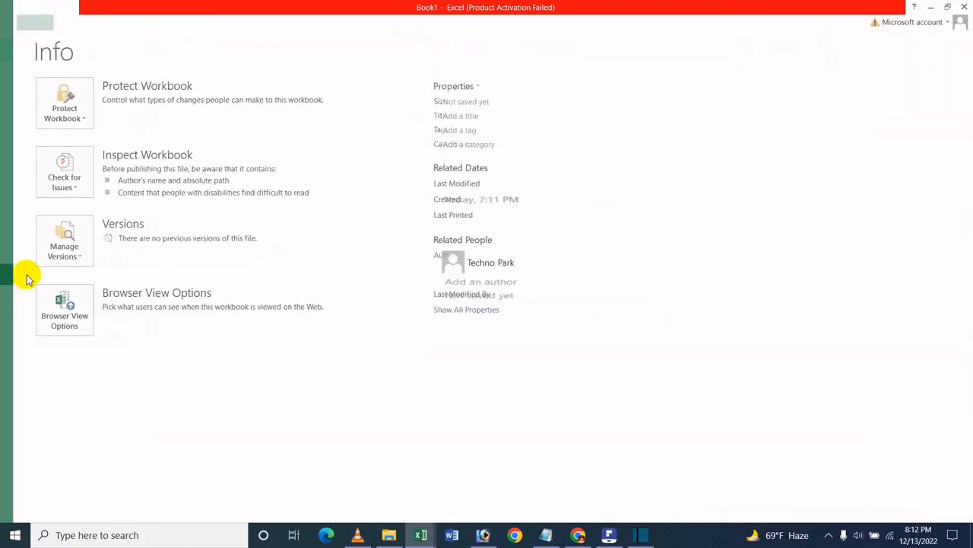
left_click(235, 142)
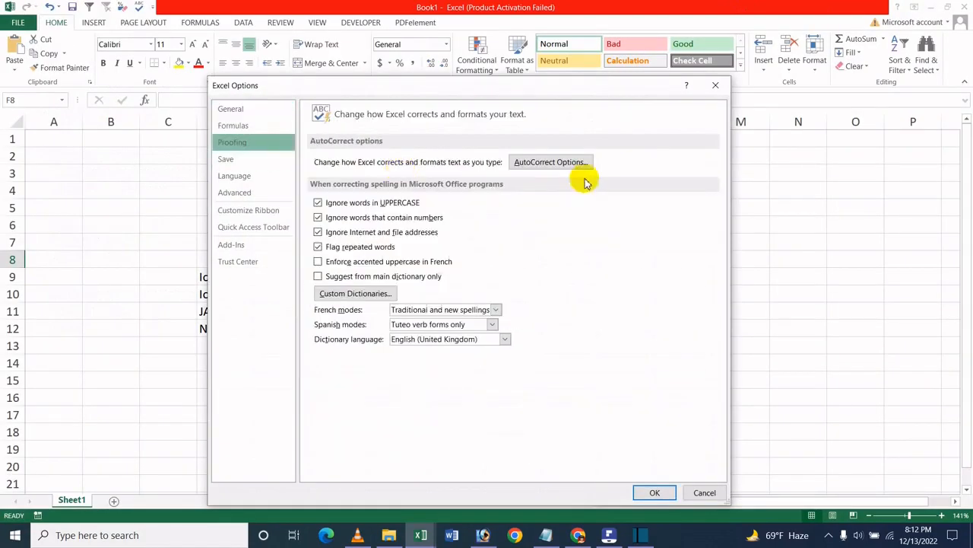
left_click(558, 163)
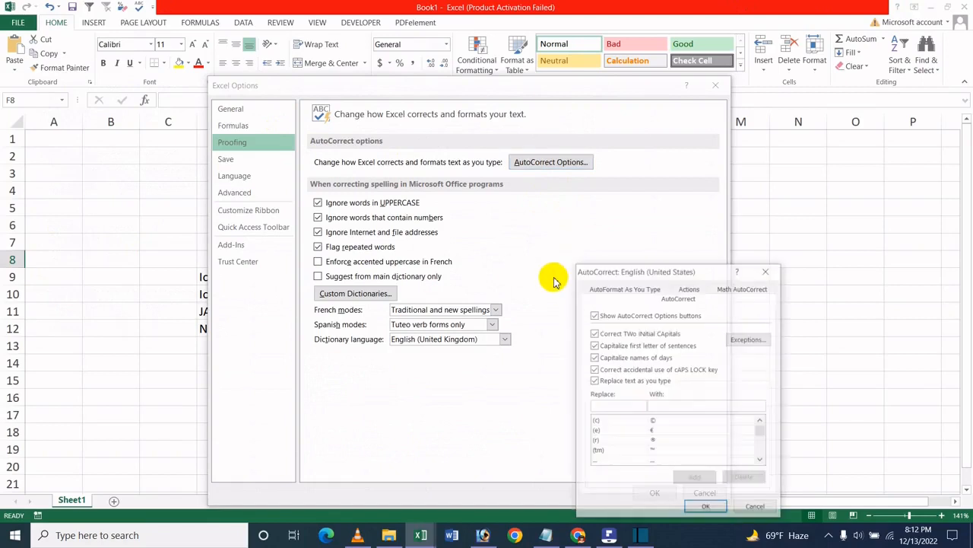
left_click(603, 359)
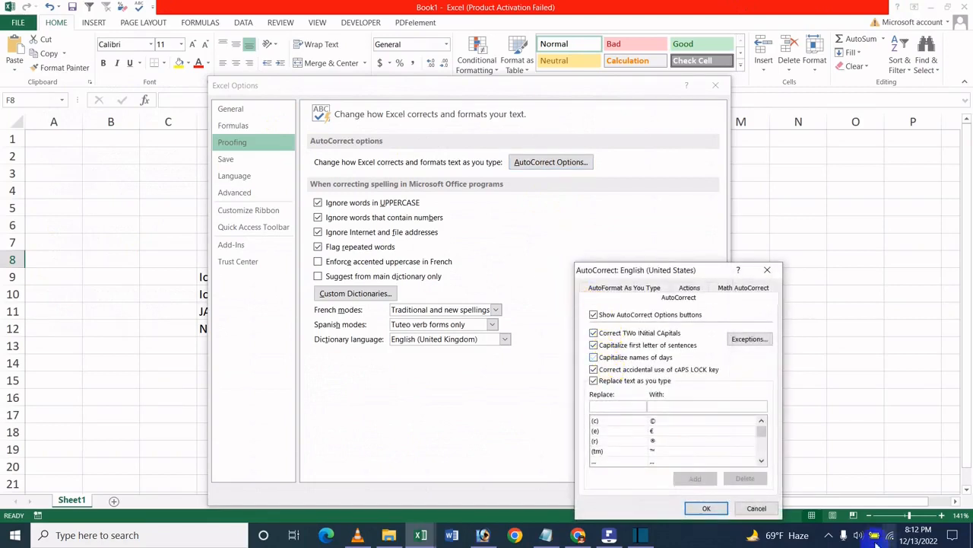
left_click(663, 346)
left_click(637, 359)
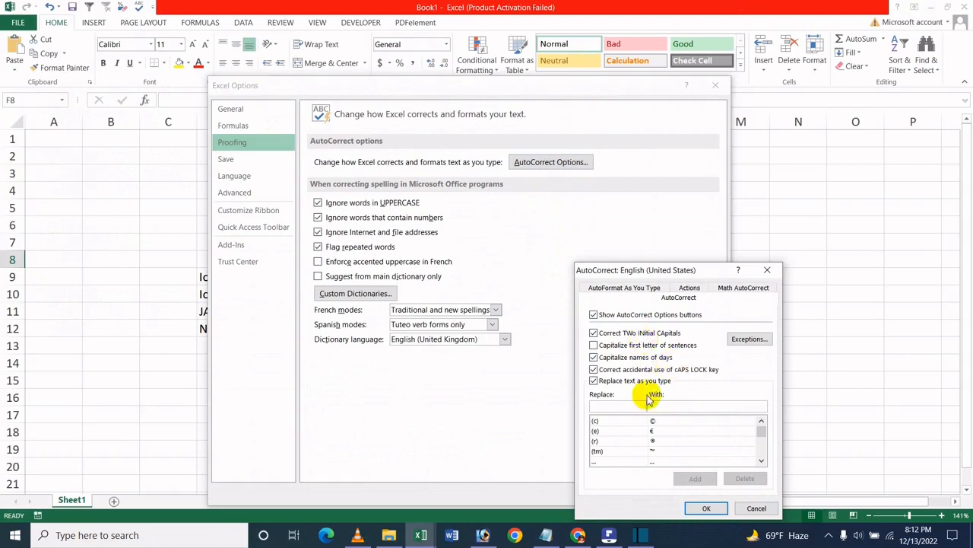
left_click(710, 508)
left_click(654, 492)
- Enter "dhaka" in lowercase in cell H10
left_click(470, 292)
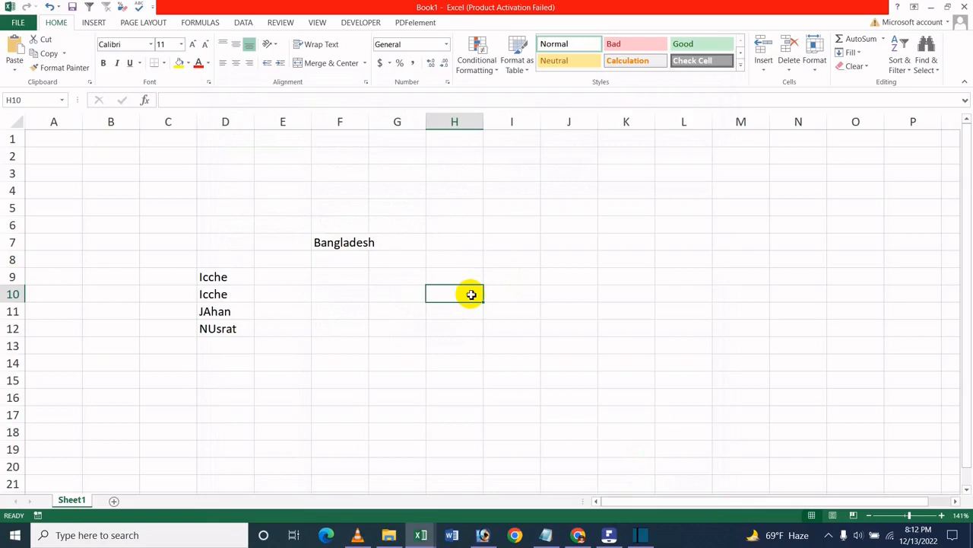
type("D")
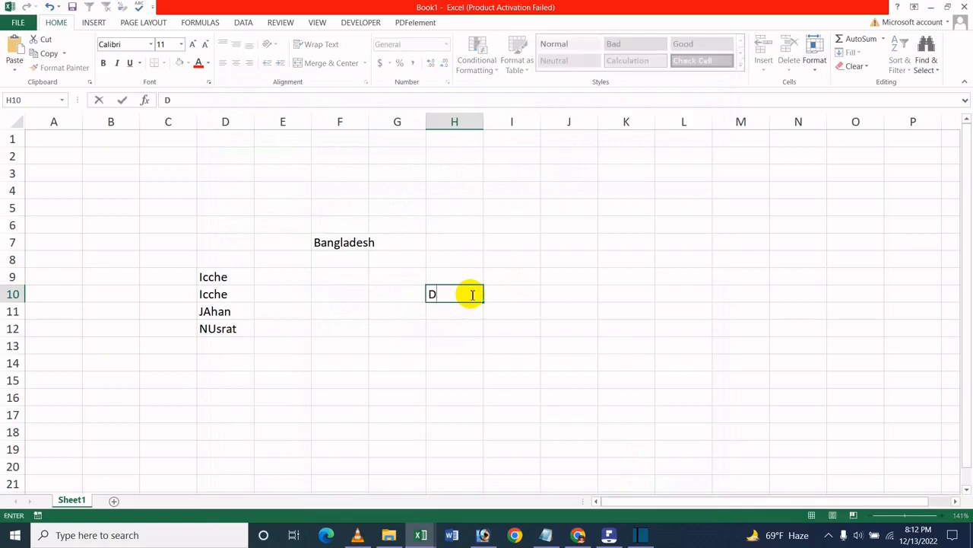
key("BackSpace")
type("dhaka")
key("Return")
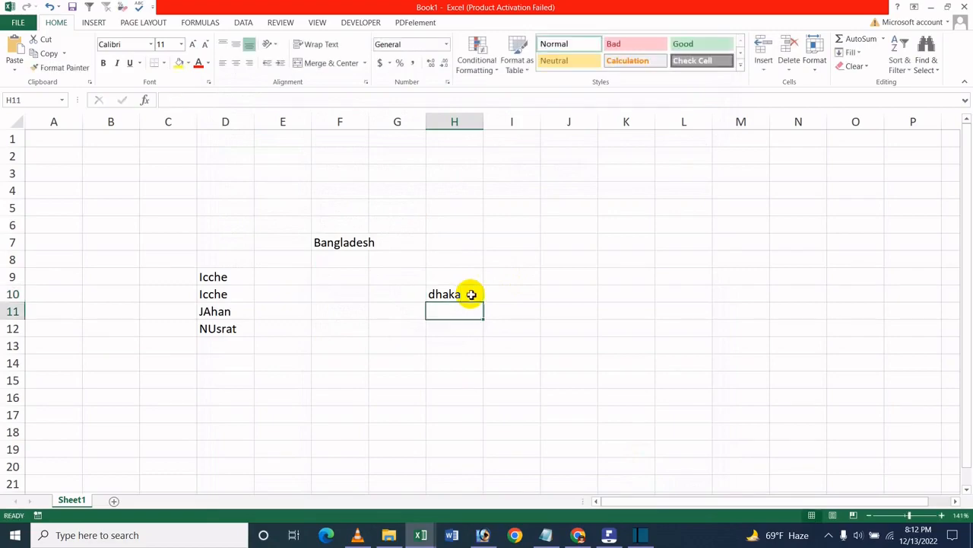
- Turn Capitalize first letter of sentences back on in the AutoCorrect proofing options and confirm the Excel Options
left_click(17, 22)
left_click(42, 283)
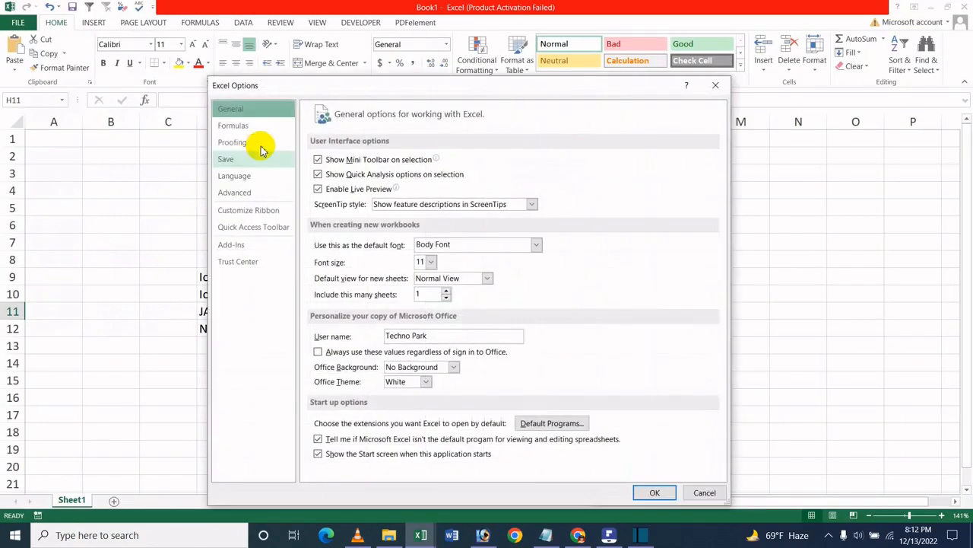
left_click(244, 143)
left_click(564, 164)
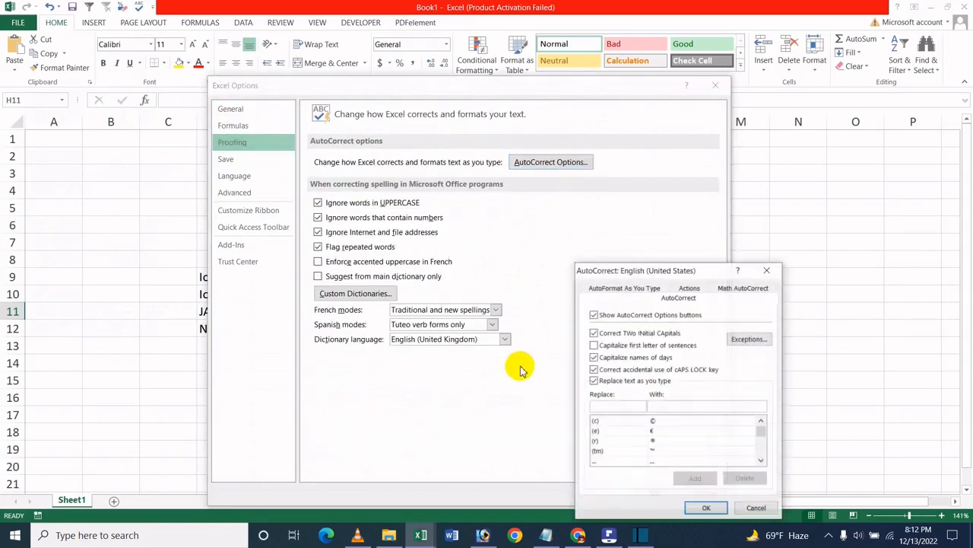
left_click(624, 348)
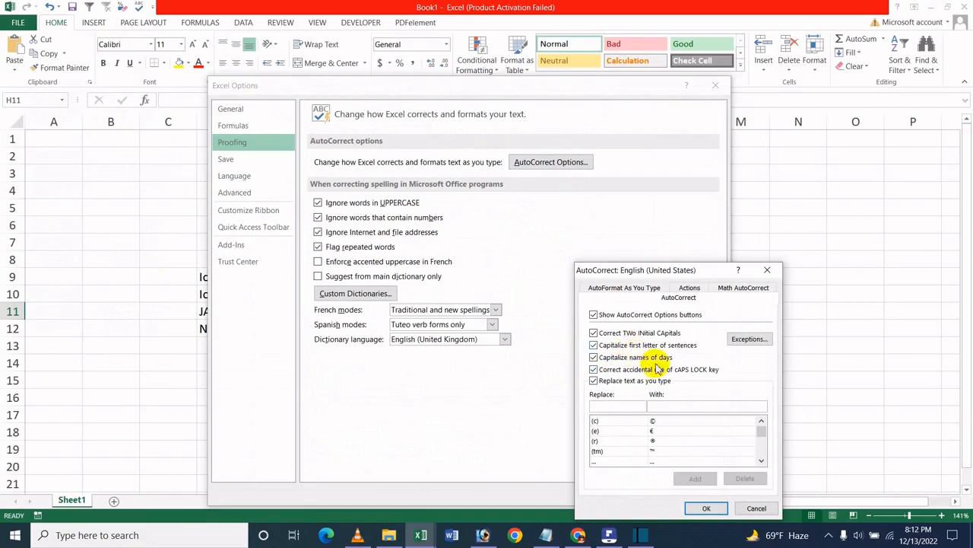
left_click(709, 508)
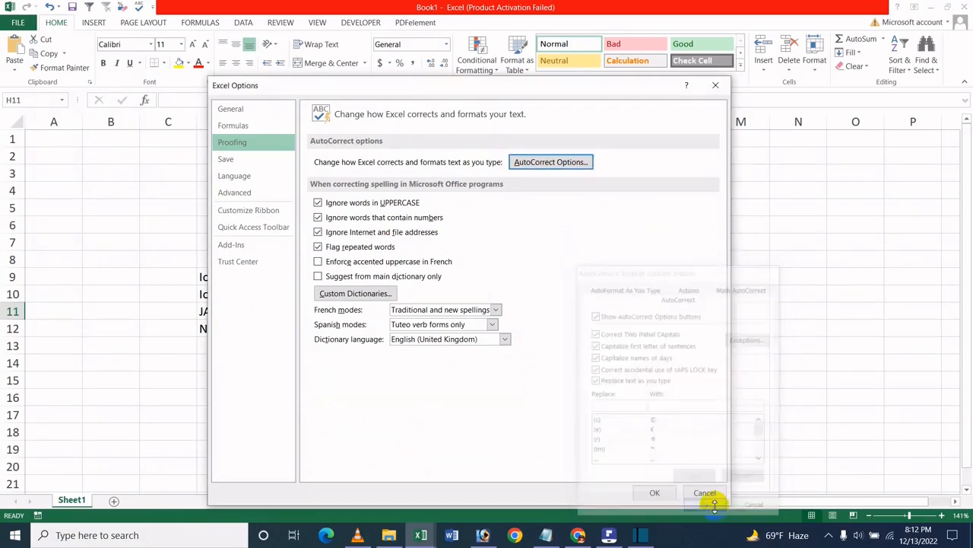
left_click(654, 492)
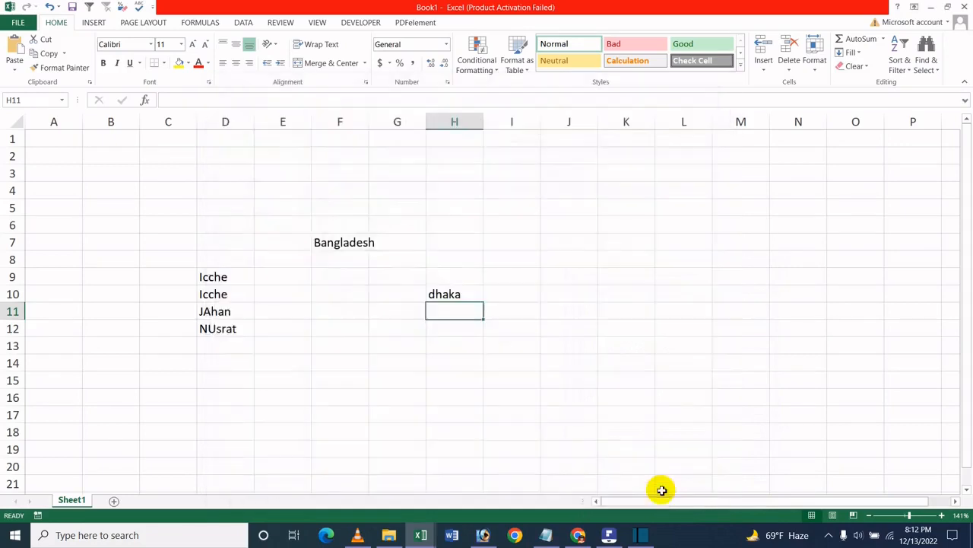
- Enter "monday" in cell C4 and "friday" in cell C5, both in lowercase
left_click(344, 311)
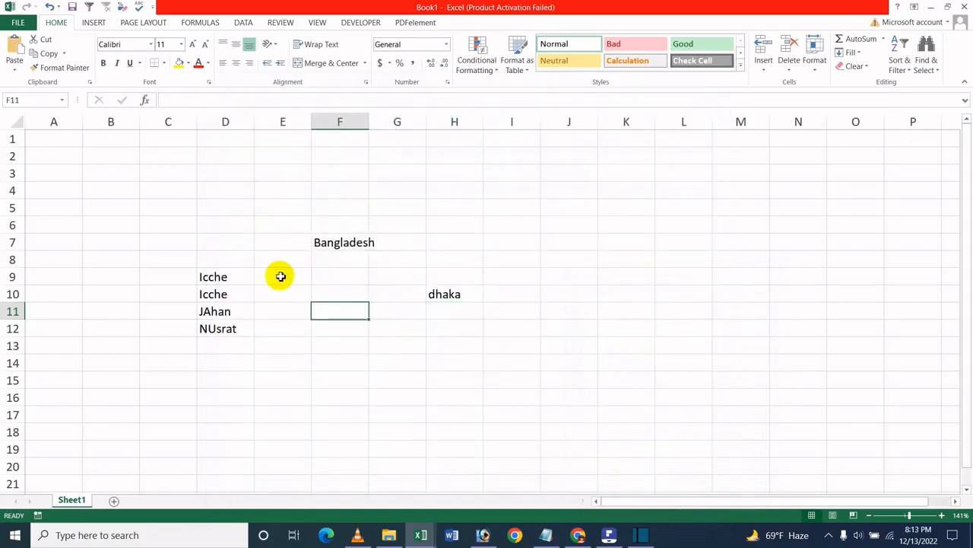
left_click(142, 190)
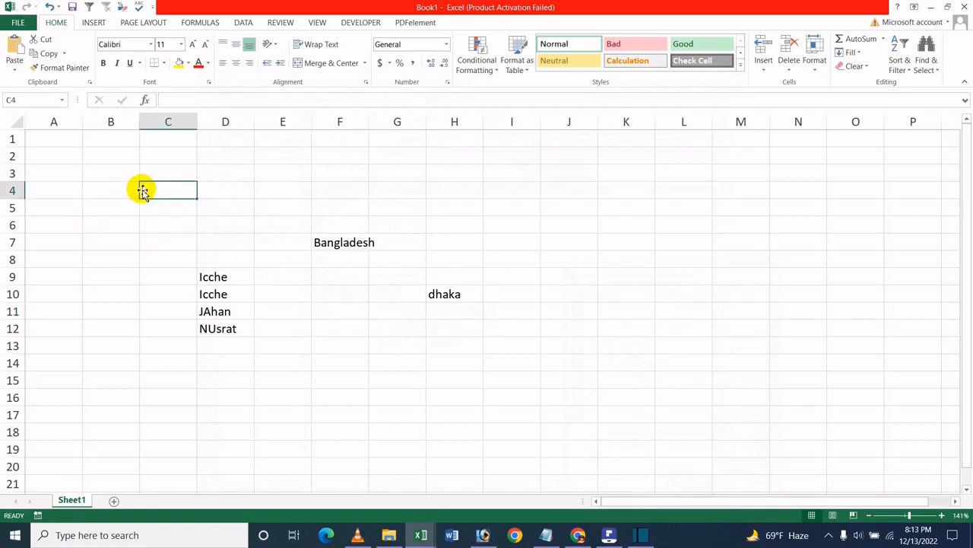
type("M")
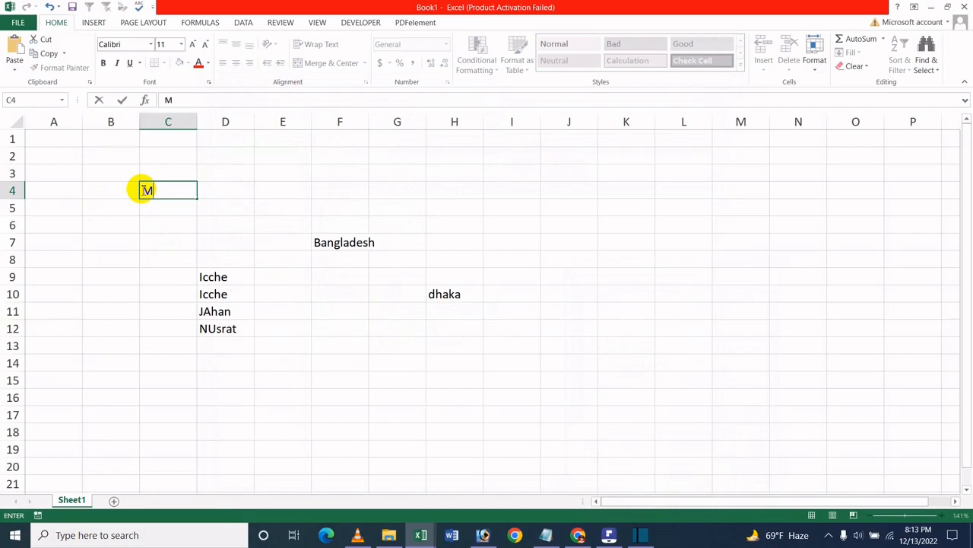
key("BackSpace")
type("monday")
key("Return")
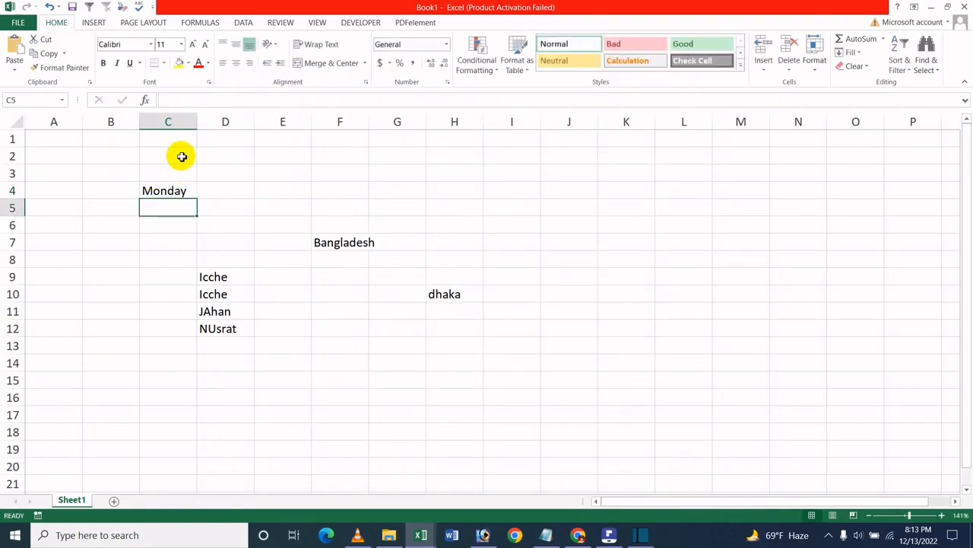
type("friday")
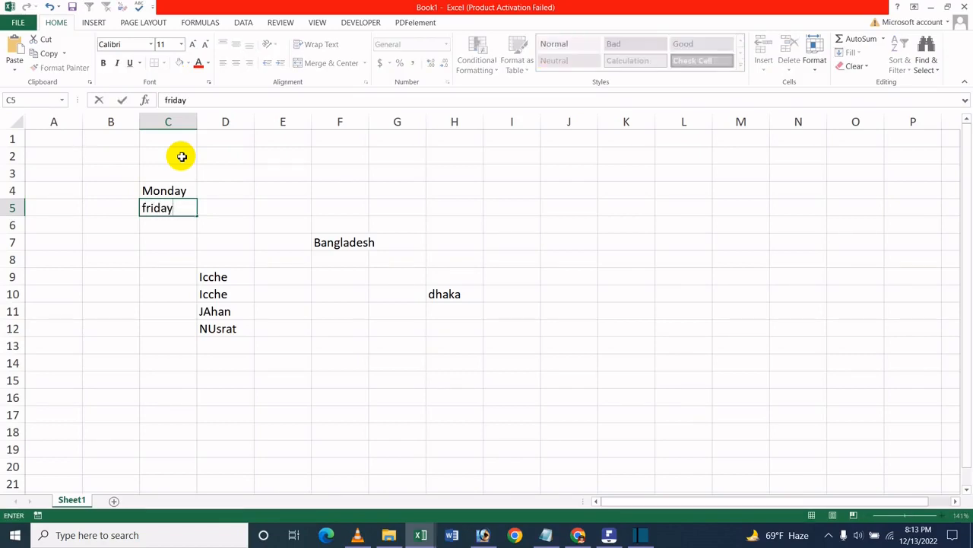
key("Return")
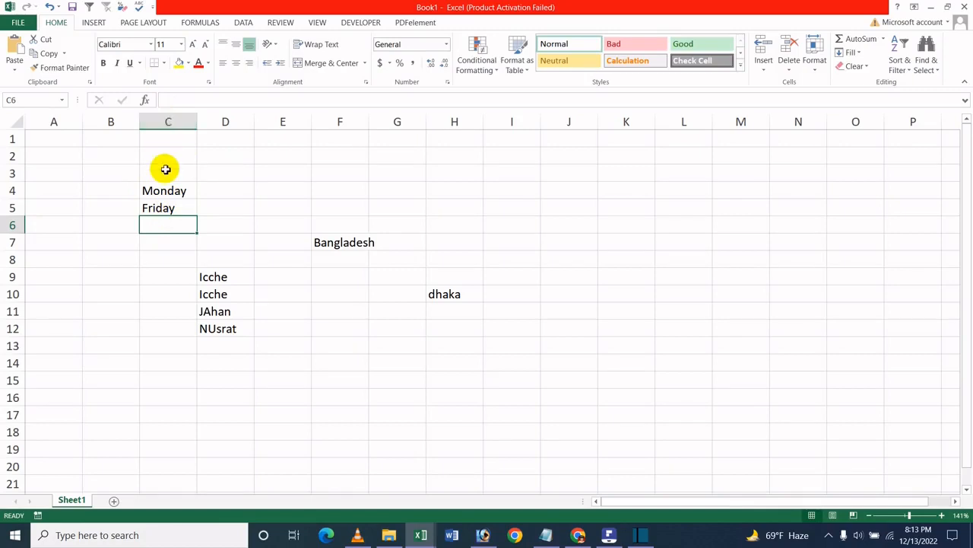
- Clear the contents of cells C3 to C11 and select cell C3
left_click_drag(165, 169, 173, 307)
key("Delete")
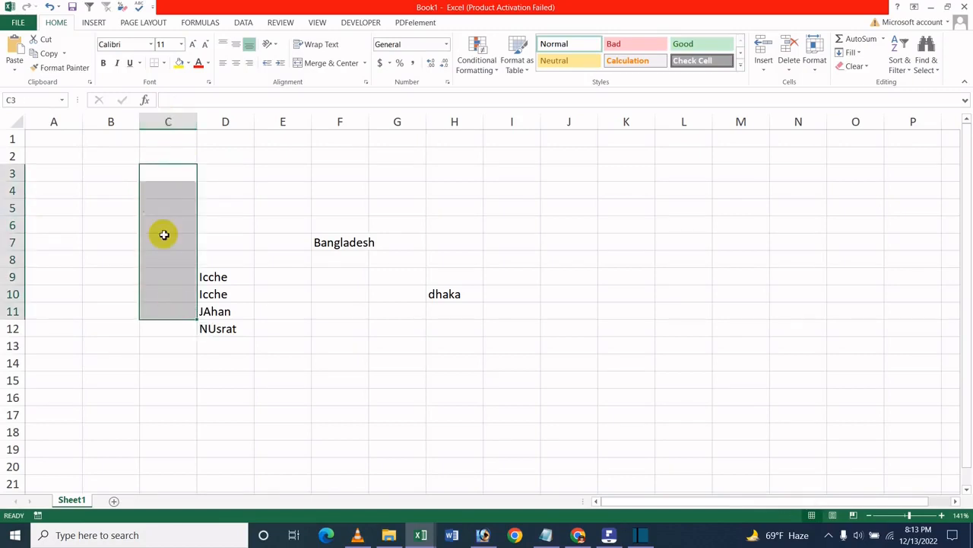
left_click(163, 219)
left_click(144, 169)
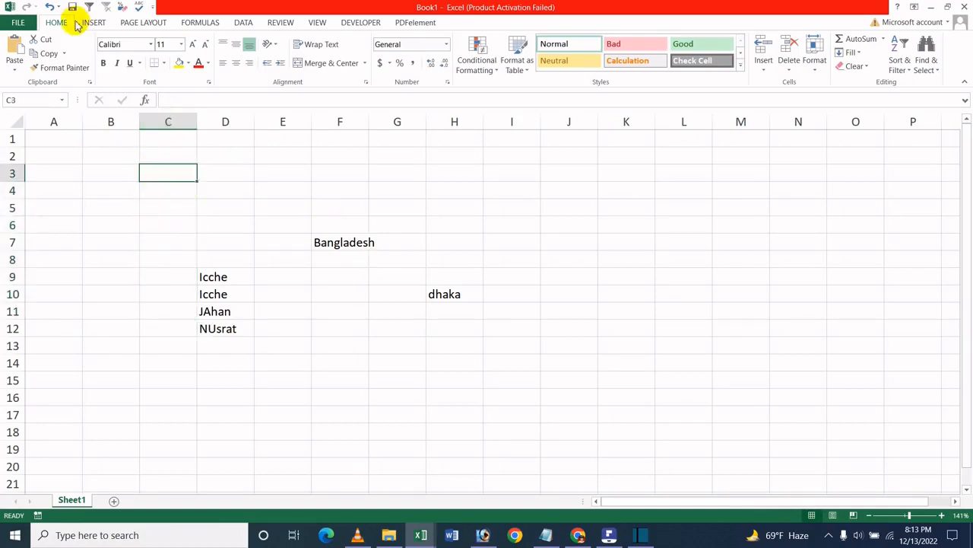
left_click(9, 8)
left_click(162, 176)
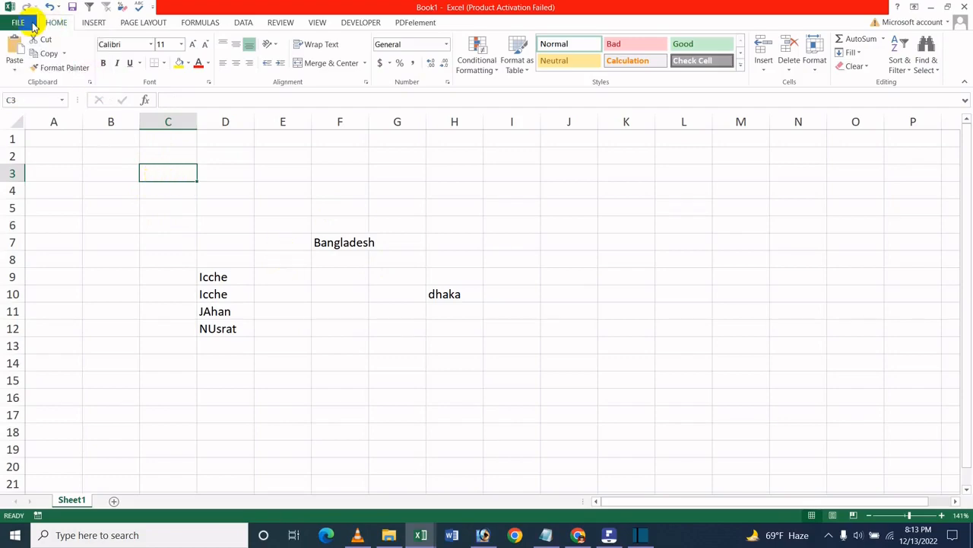
- Turn off Capitalize names of days in the AutoCorrect proofing options and confirm the Excel Options
left_click(15, 22)
left_click(23, 275)
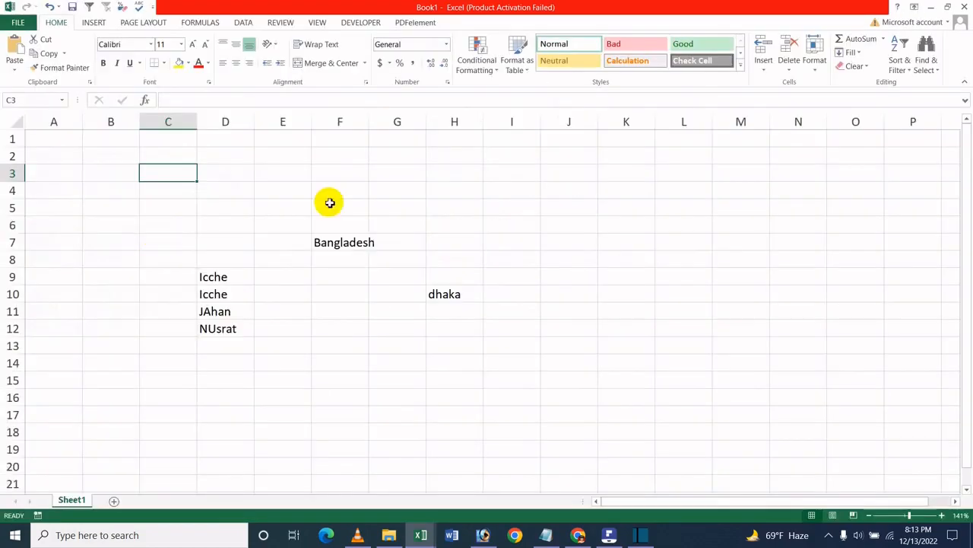
left_click(246, 150)
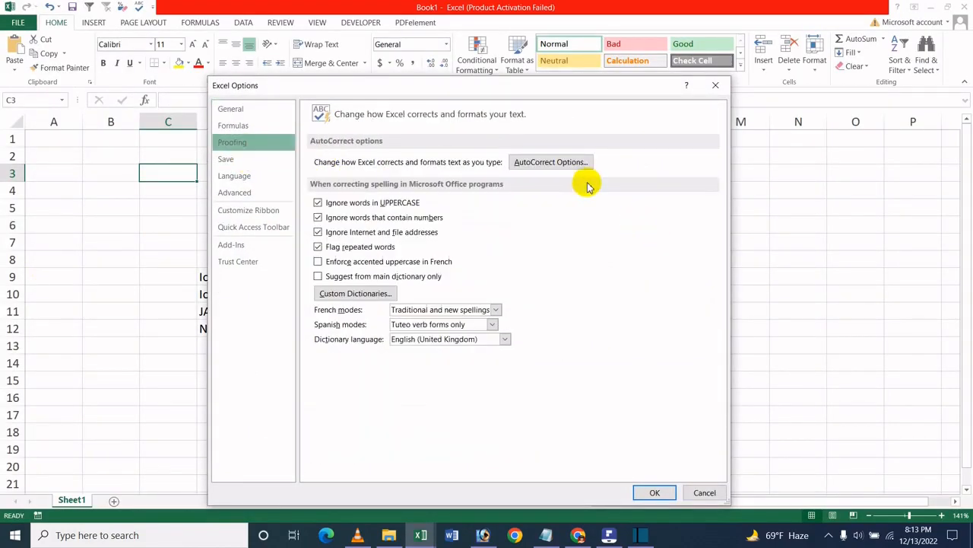
left_click(559, 161)
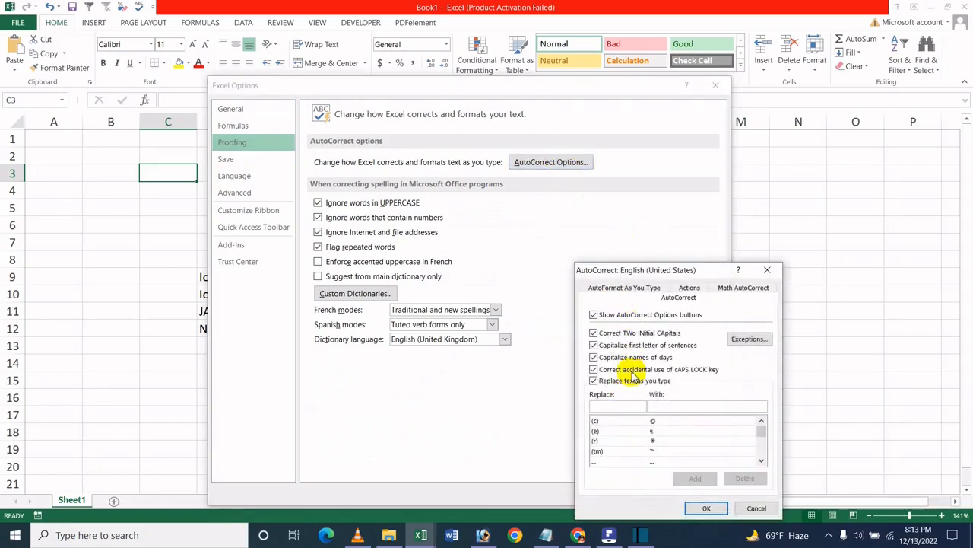
left_click(631, 357)
left_click(709, 509)
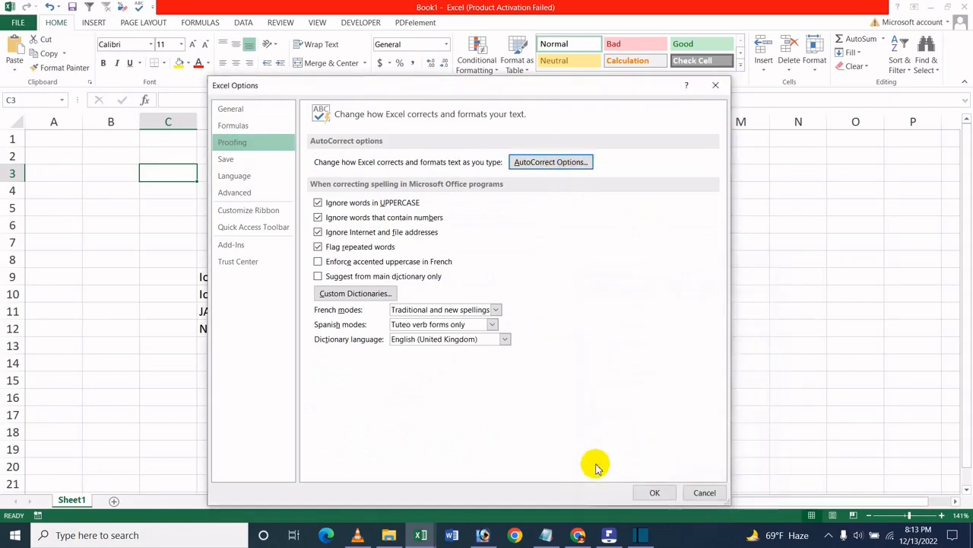
left_click(643, 491)
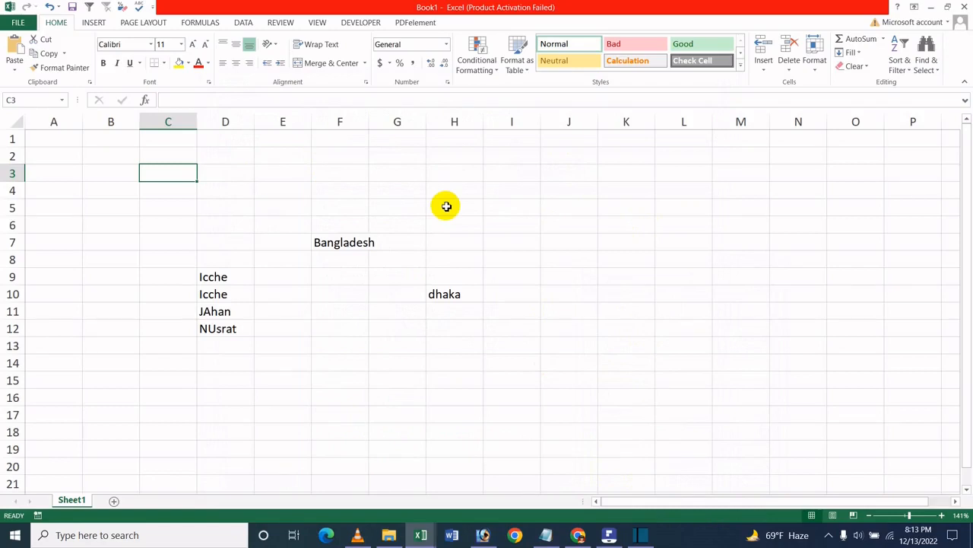
- Enter "friday" in cell C3 and "monay" in cell C4, both in lowercase
type("frid")
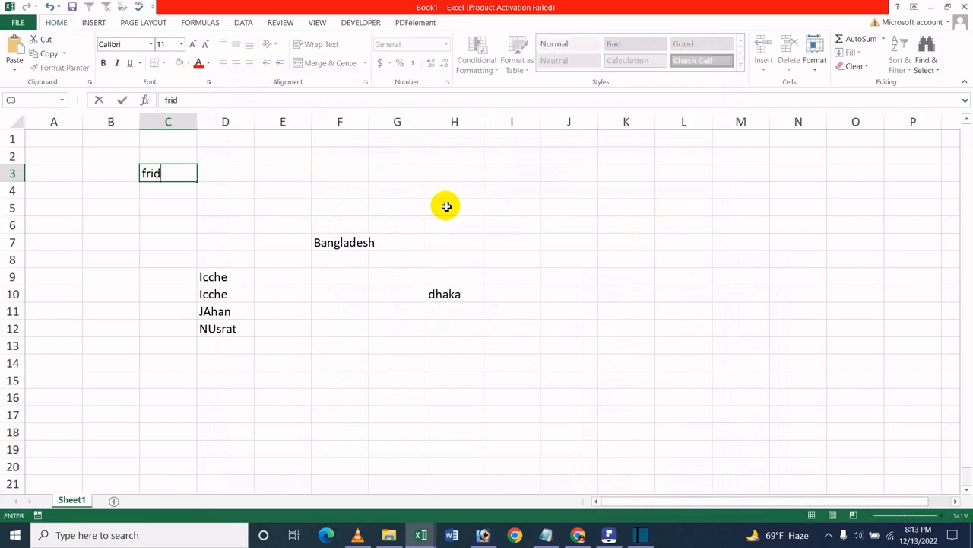
type("ay")
key("Return")
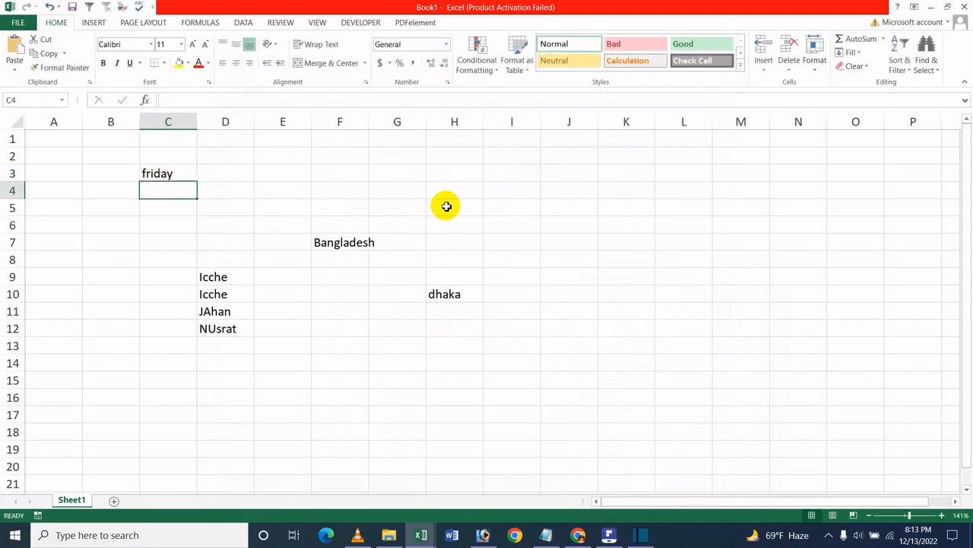
type("monay")
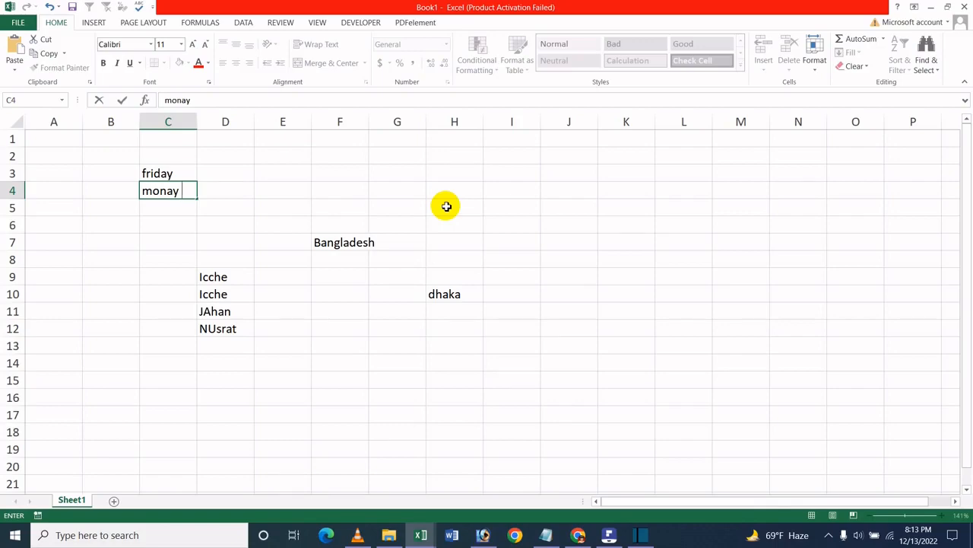
left_click(356, 195)
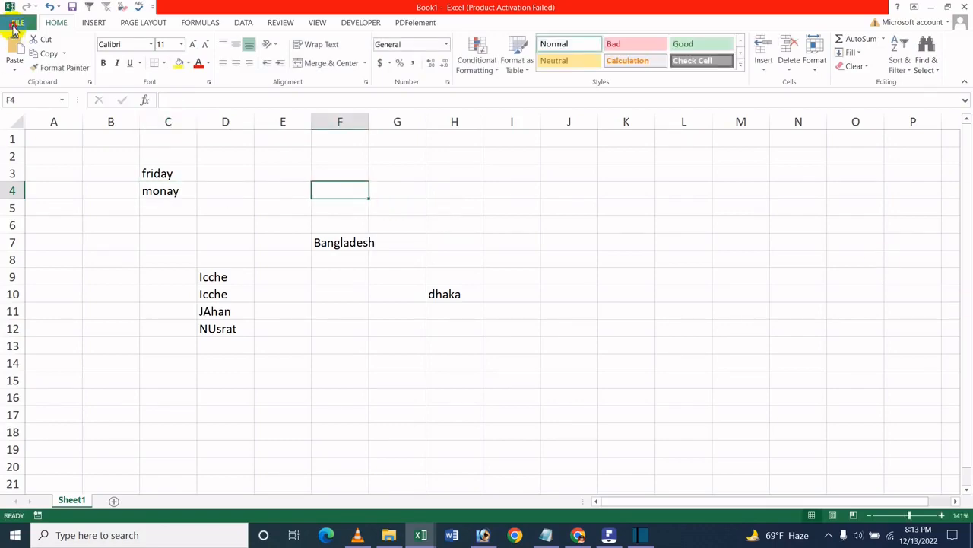
- Turn Capitalize names of days back on in the AutoCorrect proofing options and confirm the Excel Options
left_click(17, 22)
left_click(26, 274)
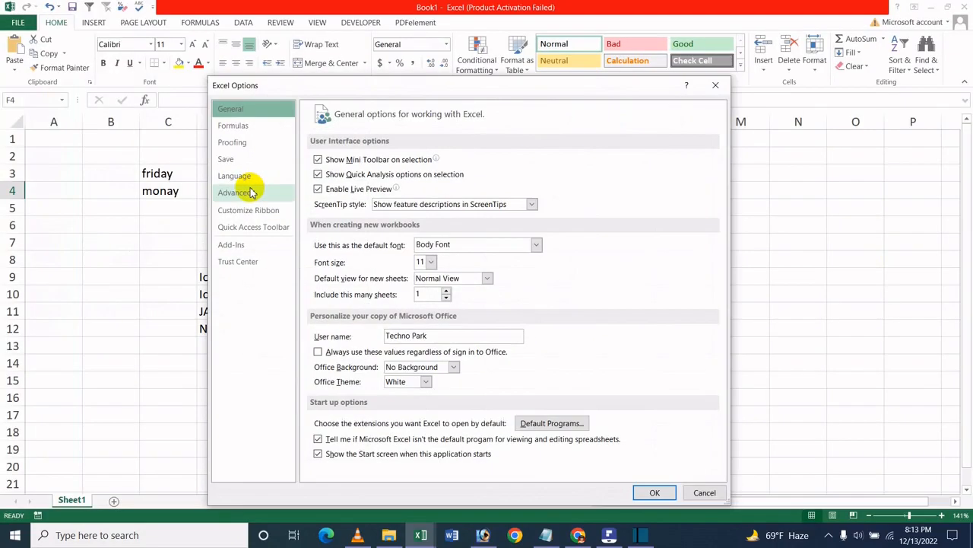
left_click(242, 142)
left_click(569, 159)
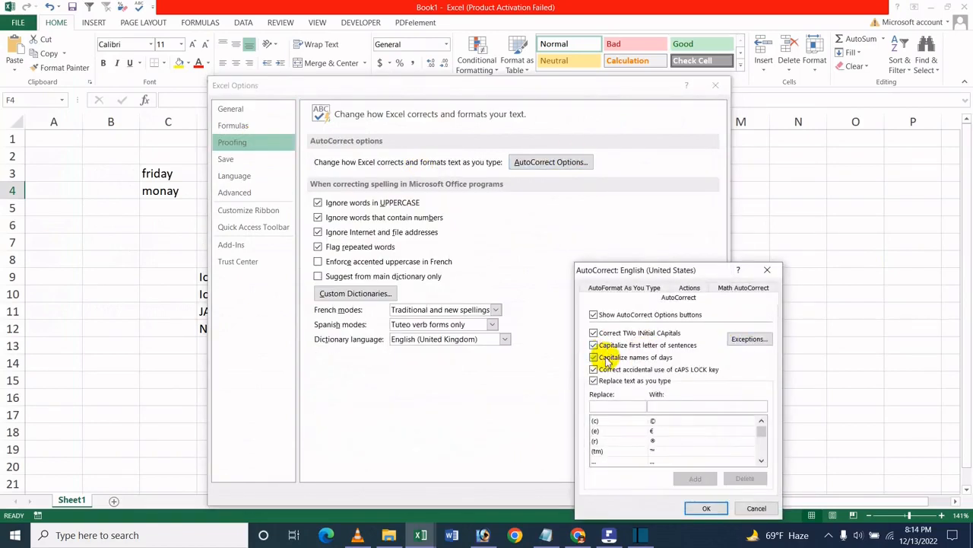
left_click(597, 358)
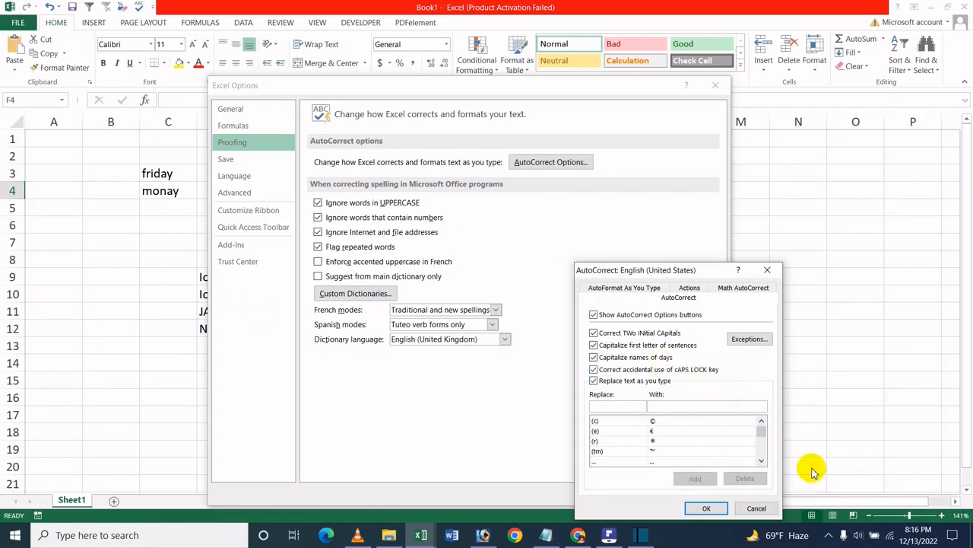
left_click(707, 508)
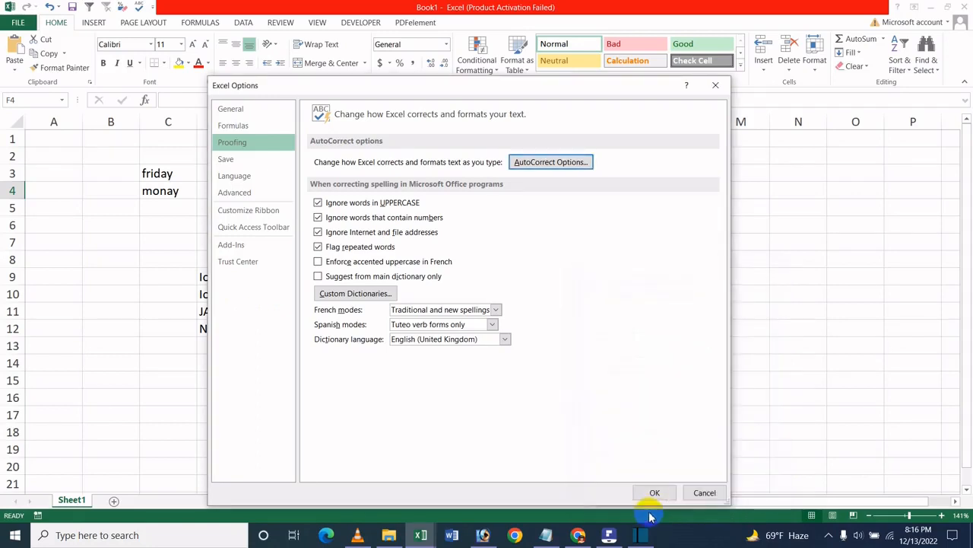
left_click(652, 493)
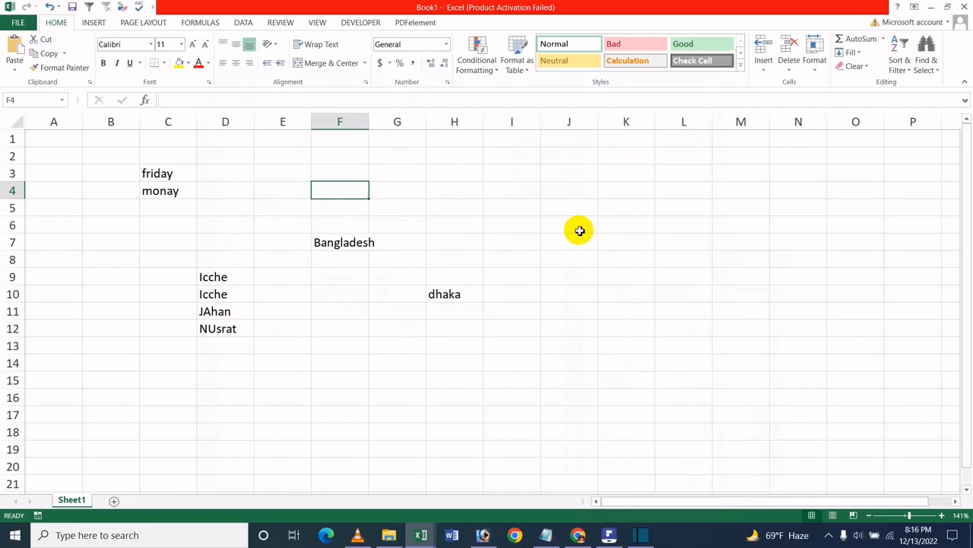
- Enter "cAT" in cell F4, with a lowercase first letter and the rest in capitals
type("cAT")
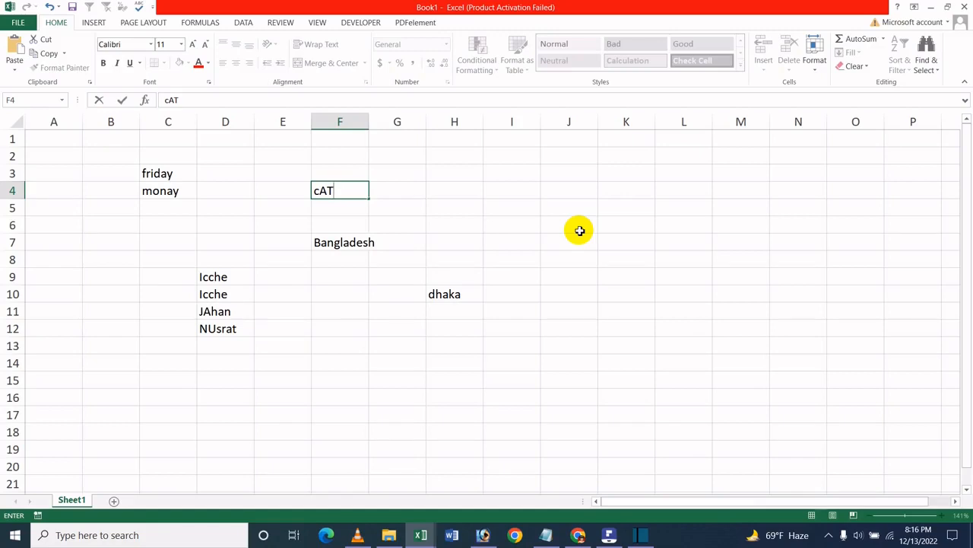
key("Return")
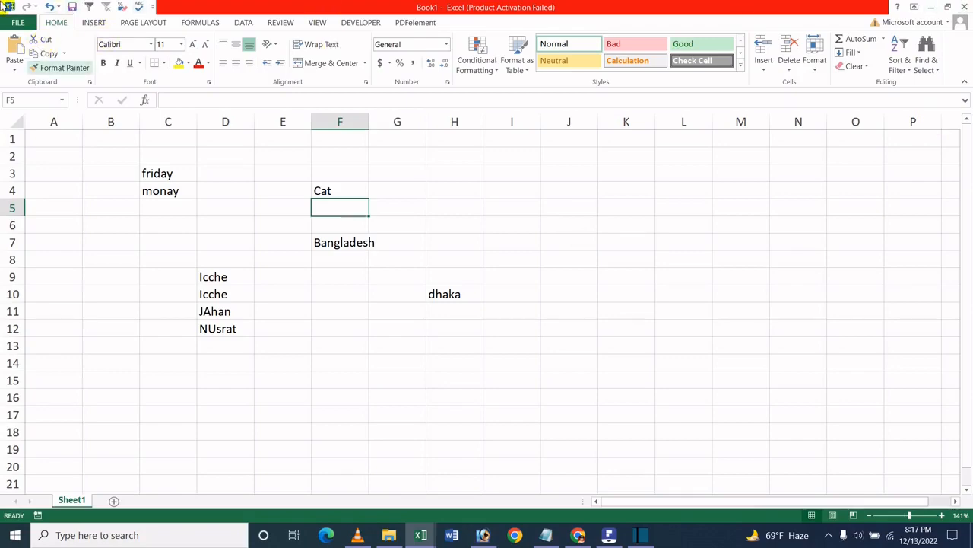
- Turn off Correct accidental use of cAPS LOCK key in the AutoCorrect proofing options and confirm the Excel Options
left_click(17, 21)
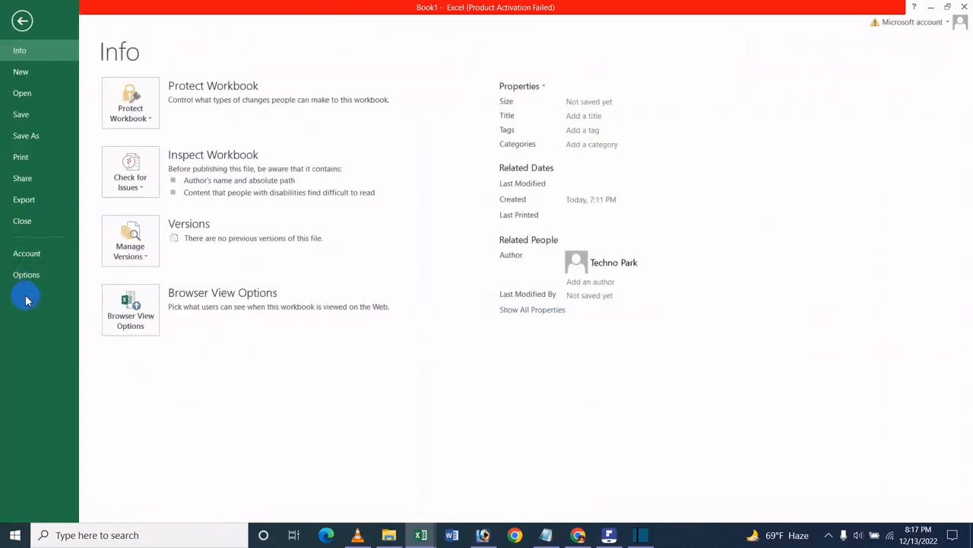
left_click(27, 275)
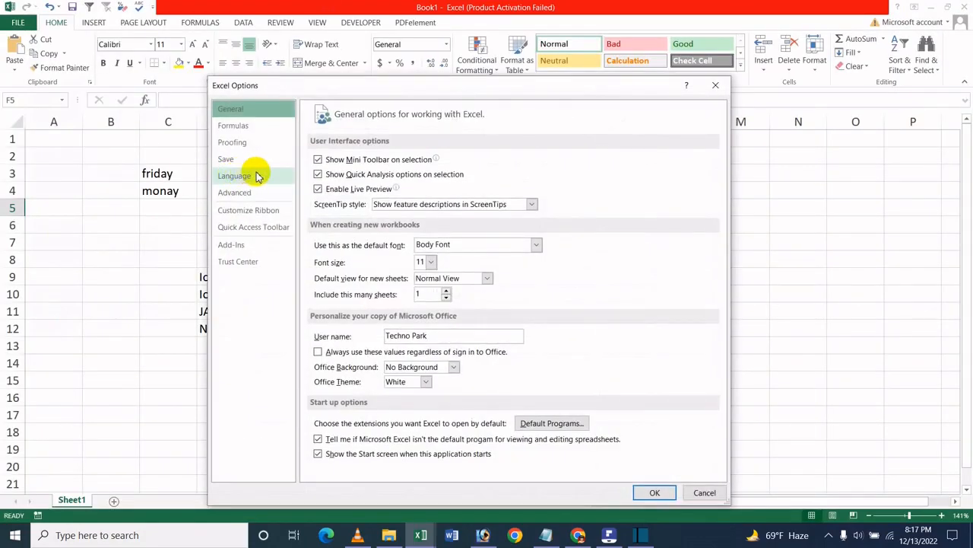
left_click(261, 144)
left_click(560, 161)
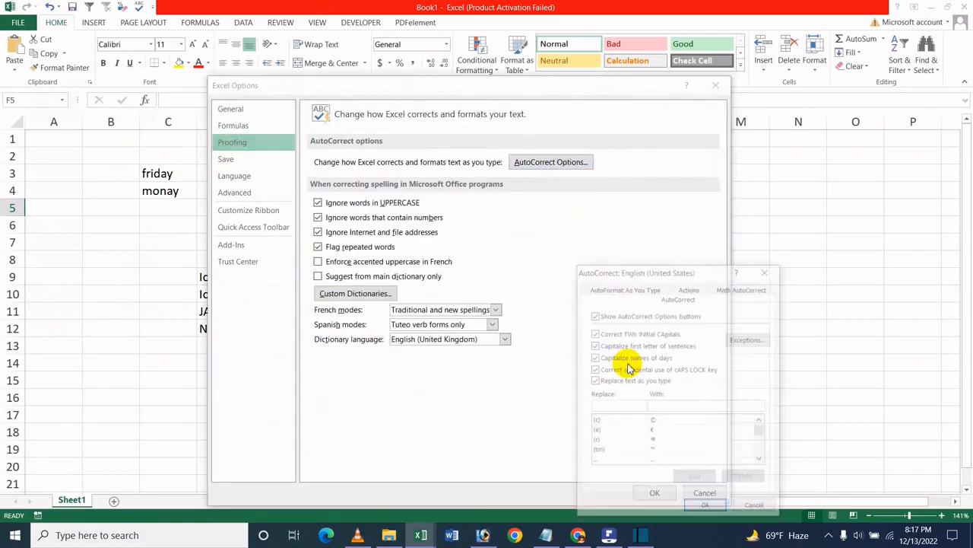
left_click(630, 371)
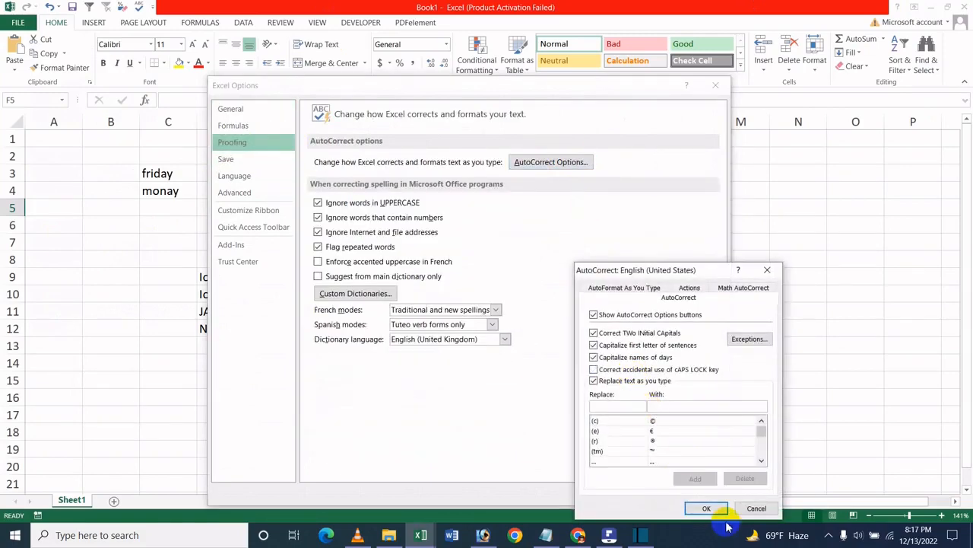
left_click(706, 509)
left_click(647, 491)
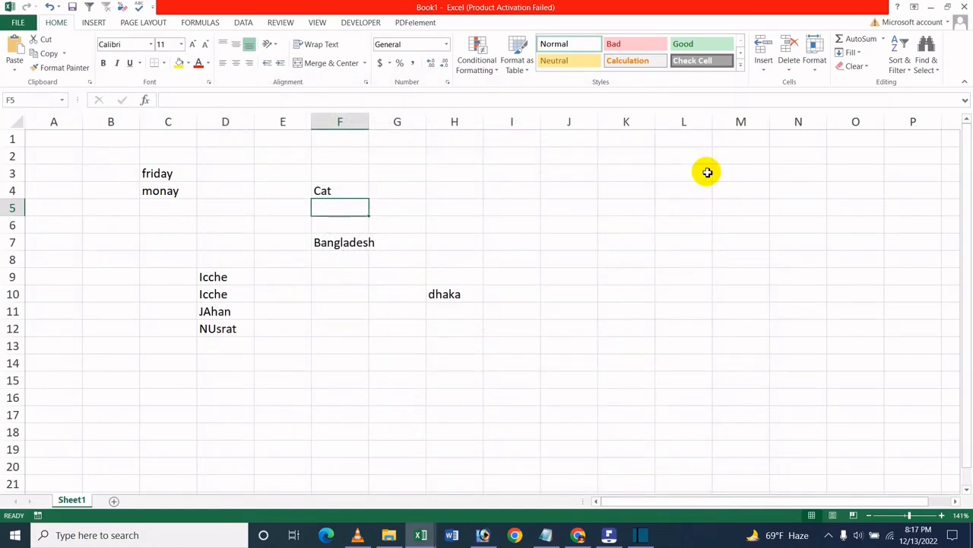
- Enter "dOG" in cell I5, with a lowercase first letter and the rest in capitals
key("Right")
key("Right")
key("Right")
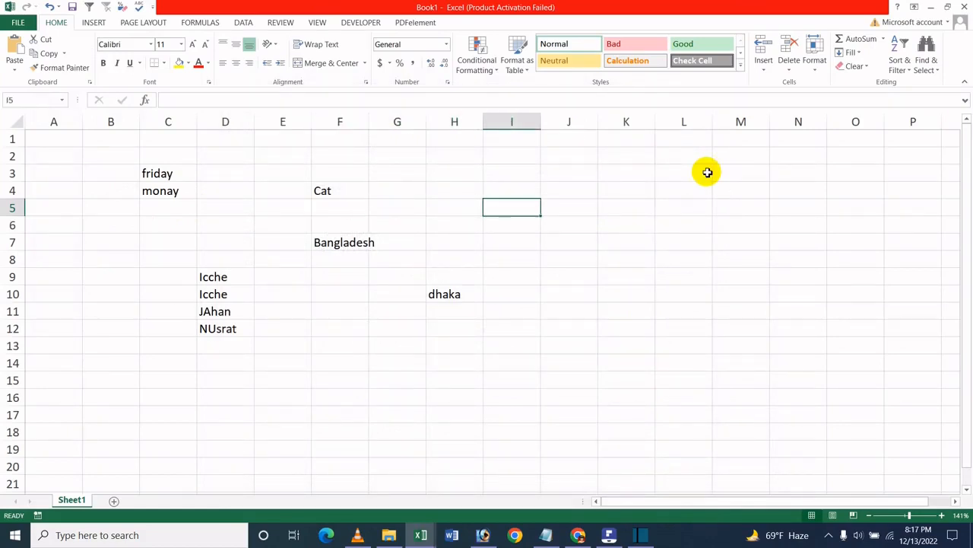
type("dOG")
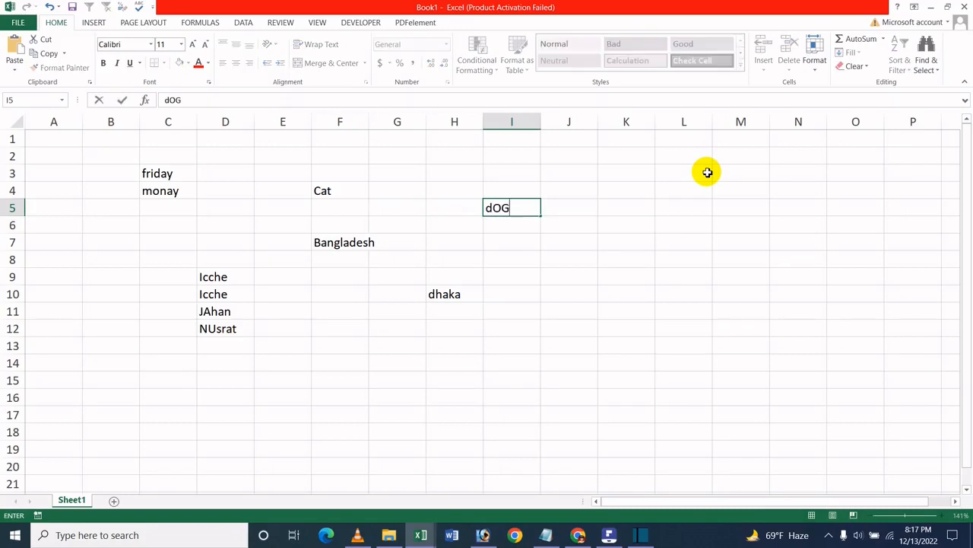
key("Return")
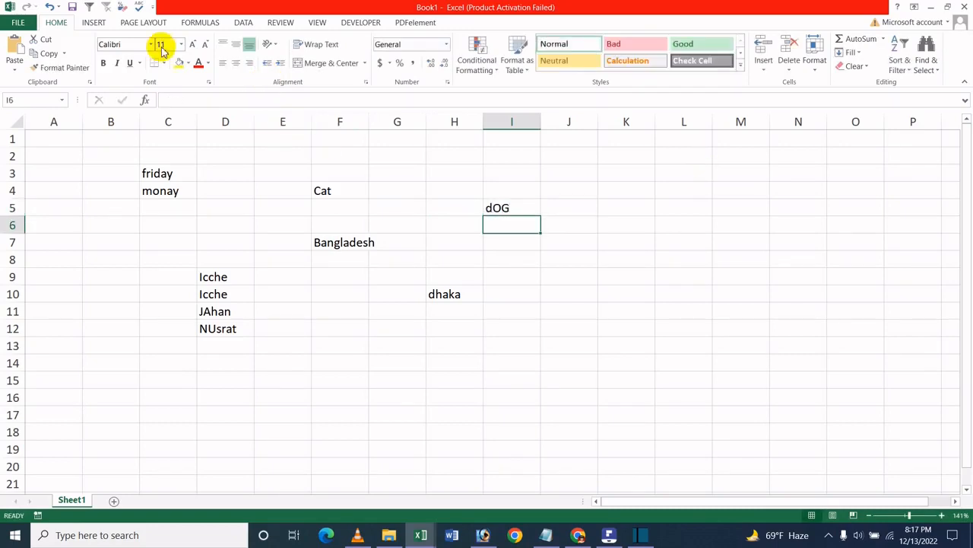
- Turn Correct accidental use of cAPS LOCK key back on in the AutoCorrect proofing options and confirm the Excel Options
left_click(18, 23)
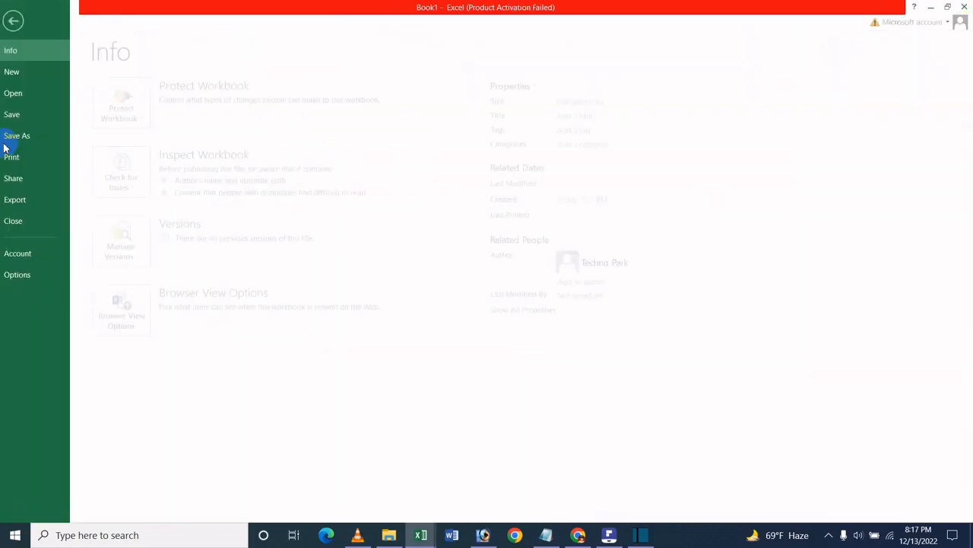
left_click(27, 275)
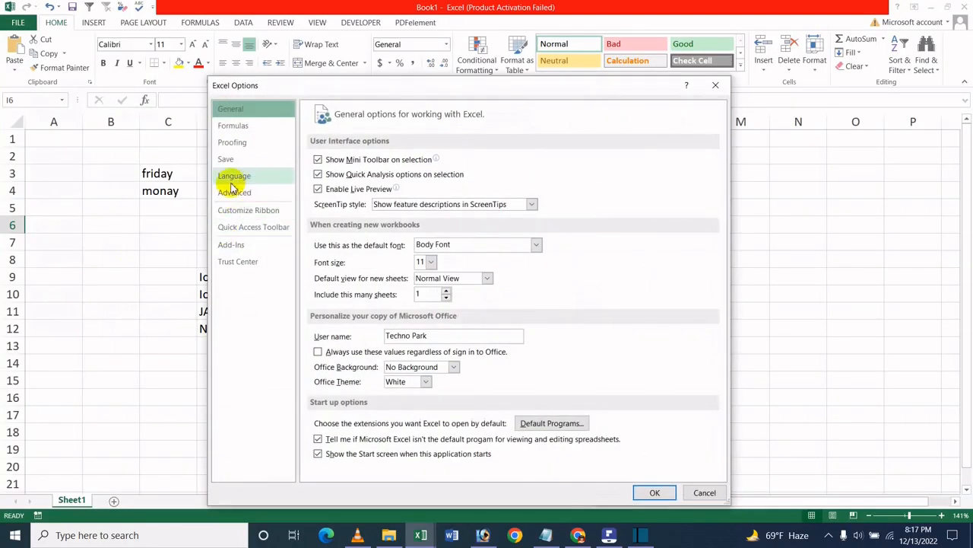
left_click(232, 181)
left_click(237, 192)
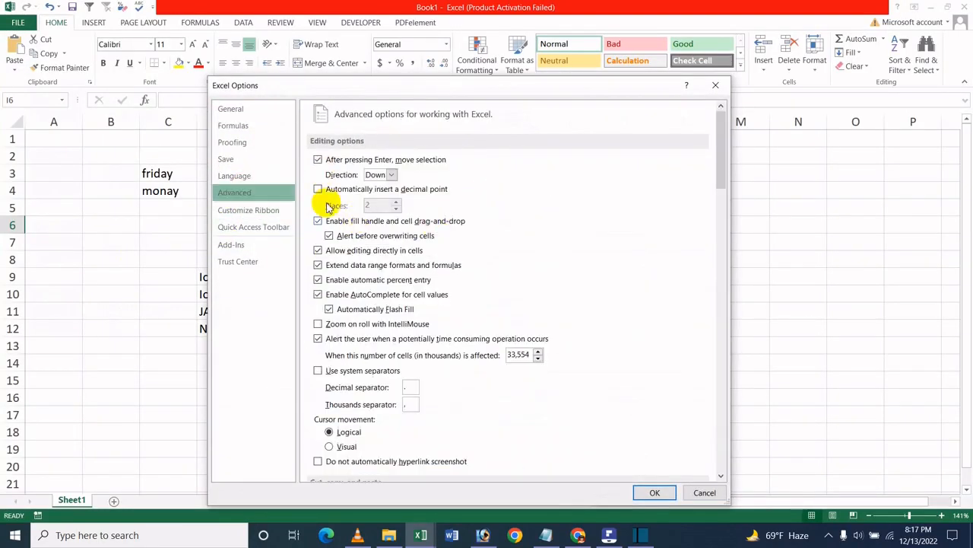
left_click(254, 125)
left_click(243, 142)
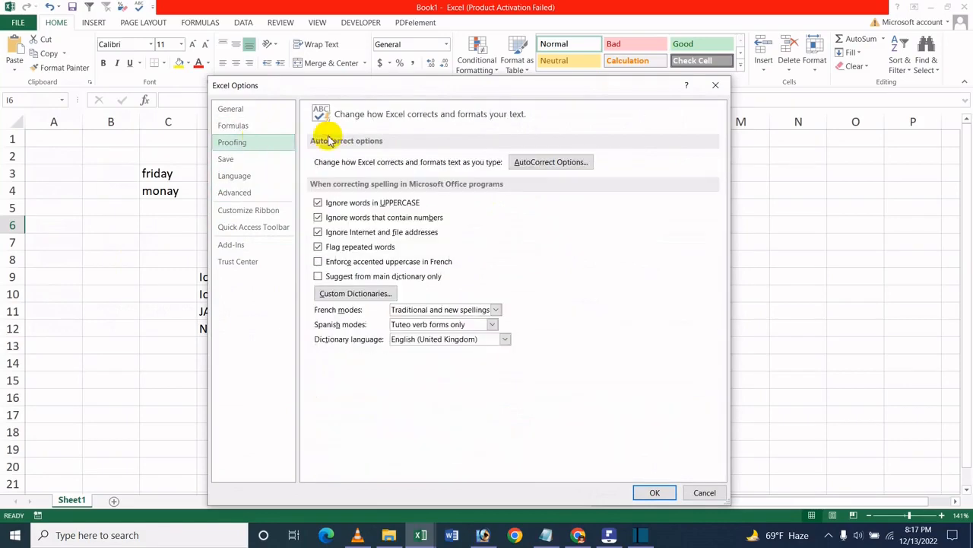
left_click(552, 163)
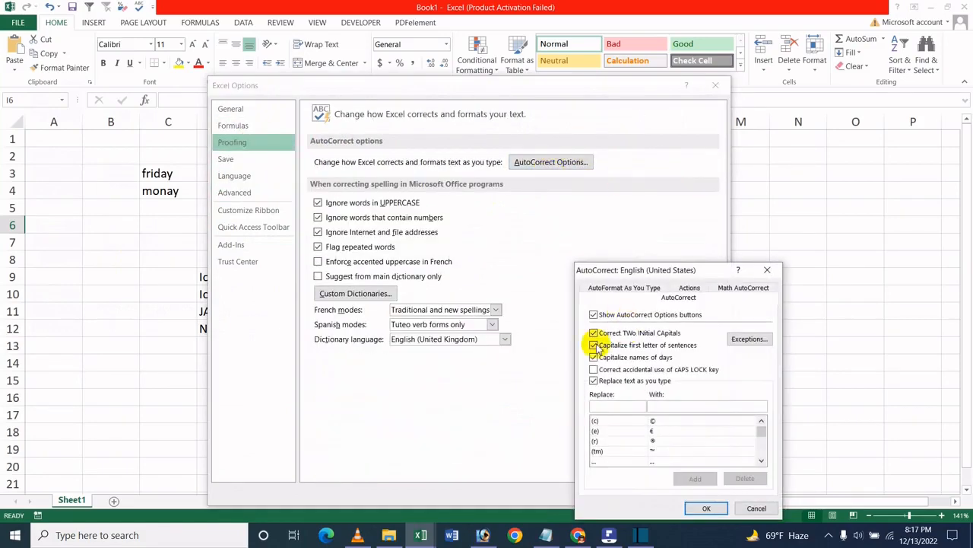
left_click(593, 369)
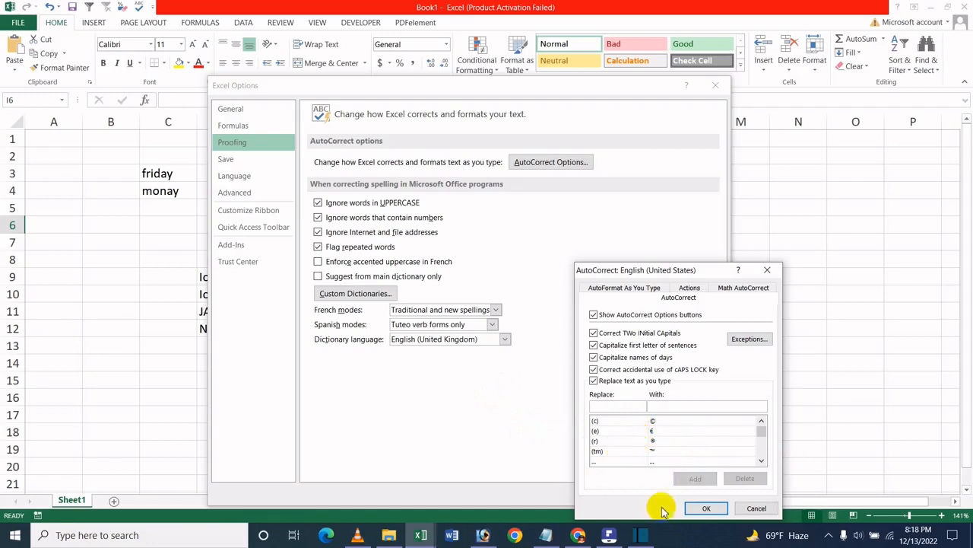
left_click(706, 506)
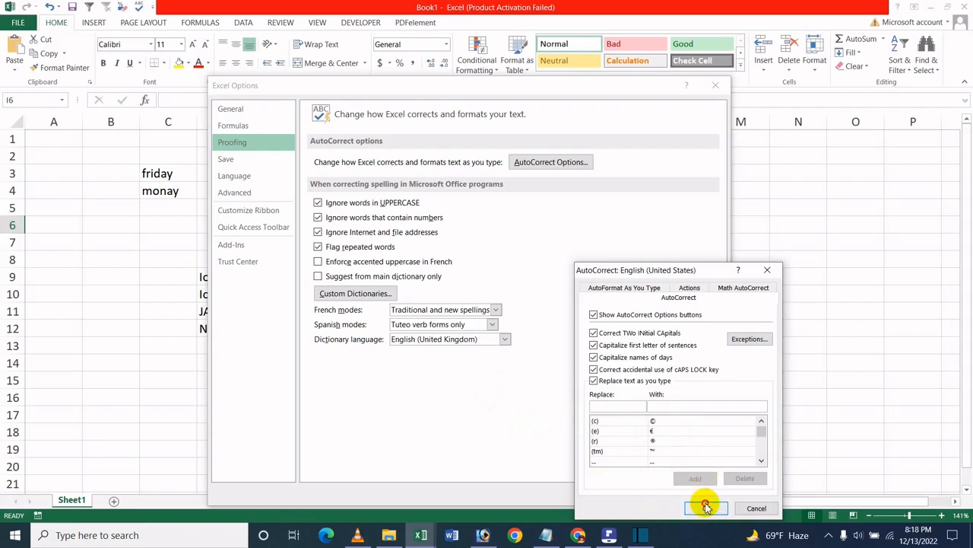
left_click(667, 499)
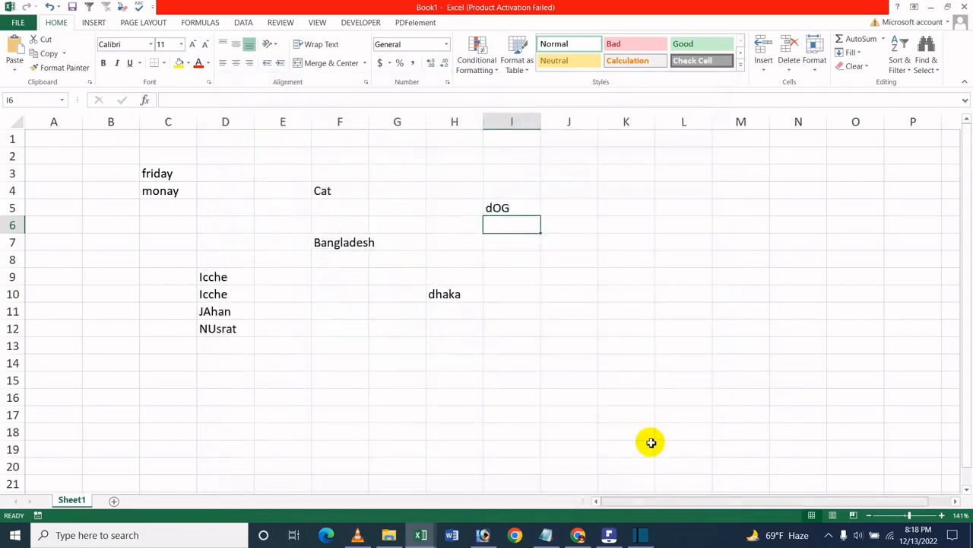
- Enter the symbol shortcuts "(c)" in cell J6 and "(r)" in cell J7
left_click(388, 206)
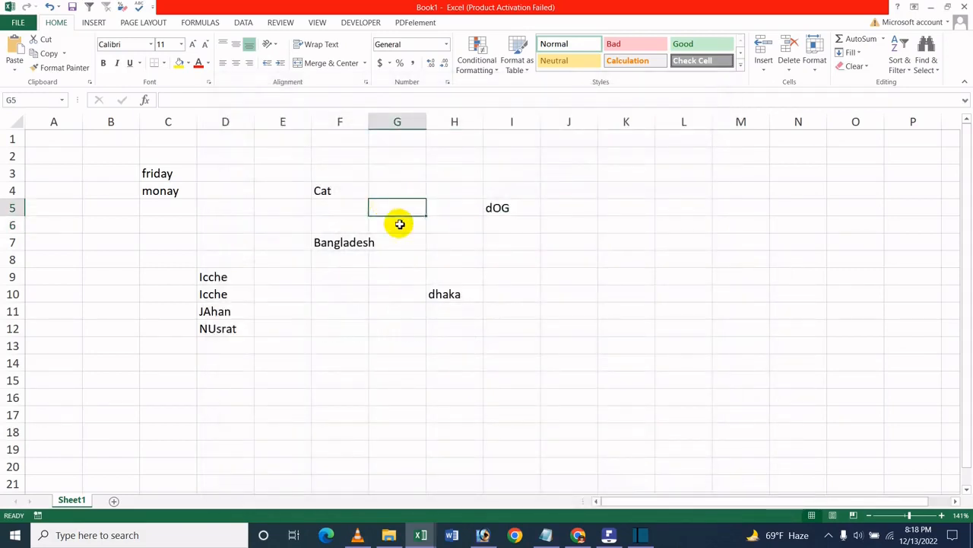
left_click(544, 230)
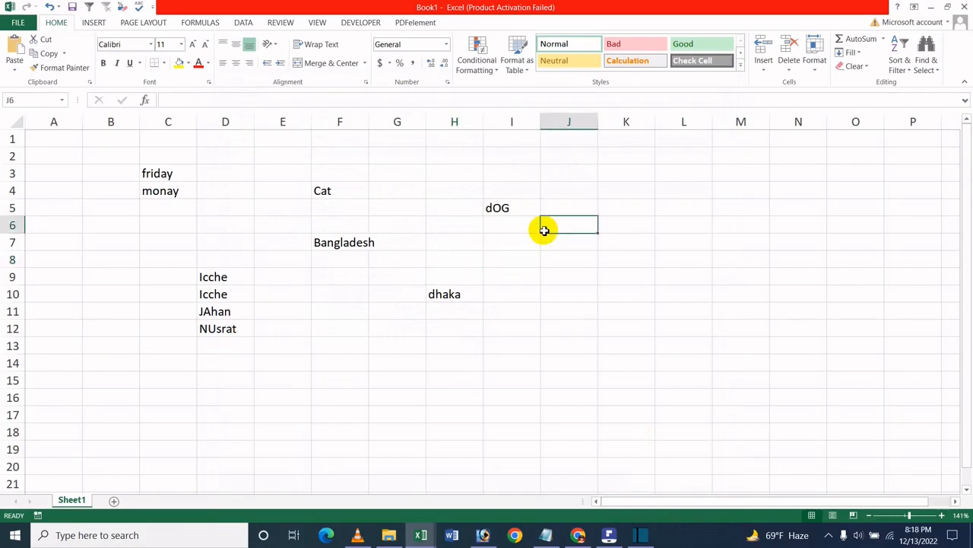
type("(")
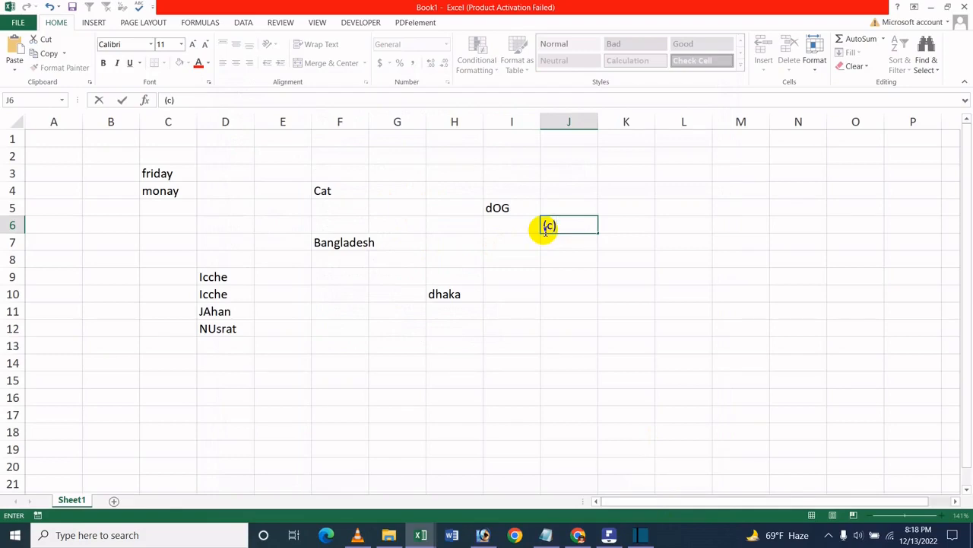
type("c)")
key("Return")
mouse_move(546, 535)
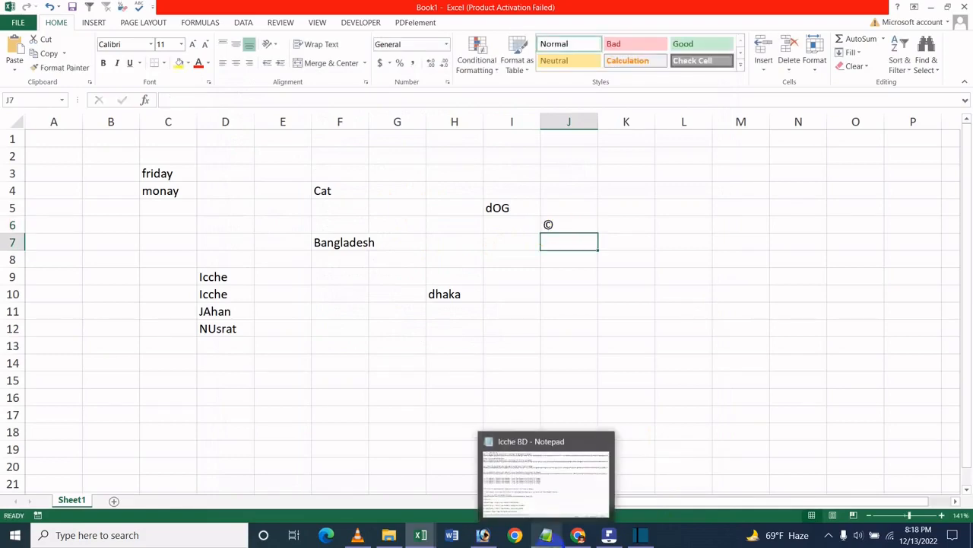
type("(")
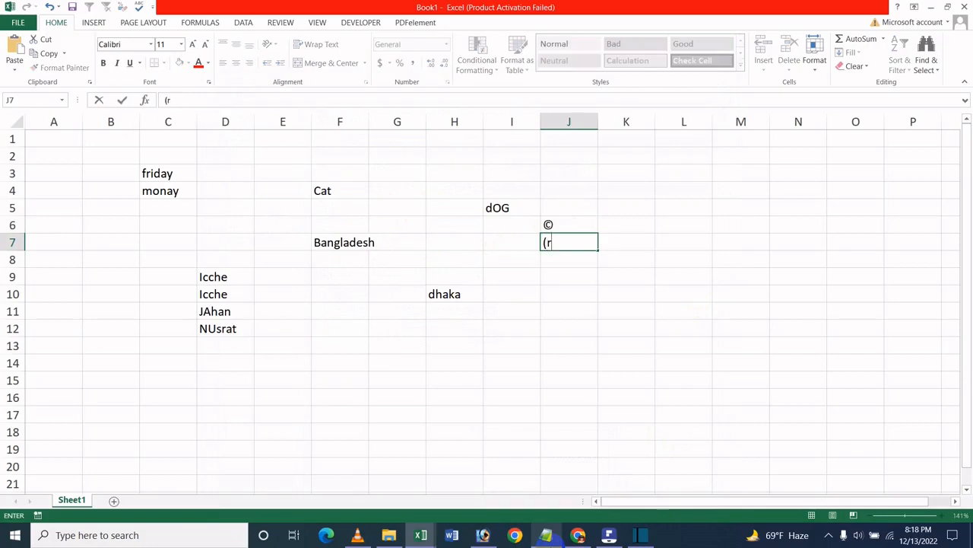
type("r)")
key("Return")
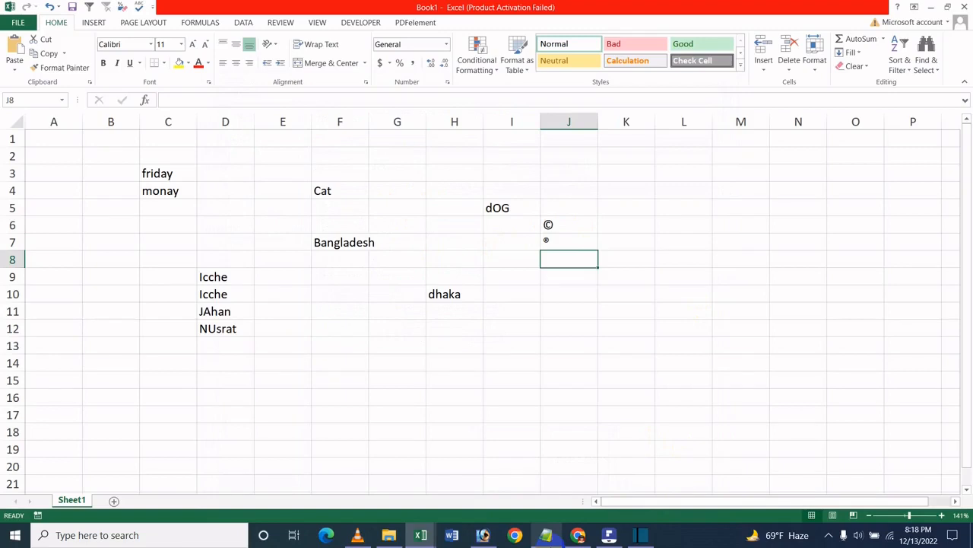
- Enter the symbol shortcuts "(E)" in cell J8 and "(tm)" in cell J9
type("(E")
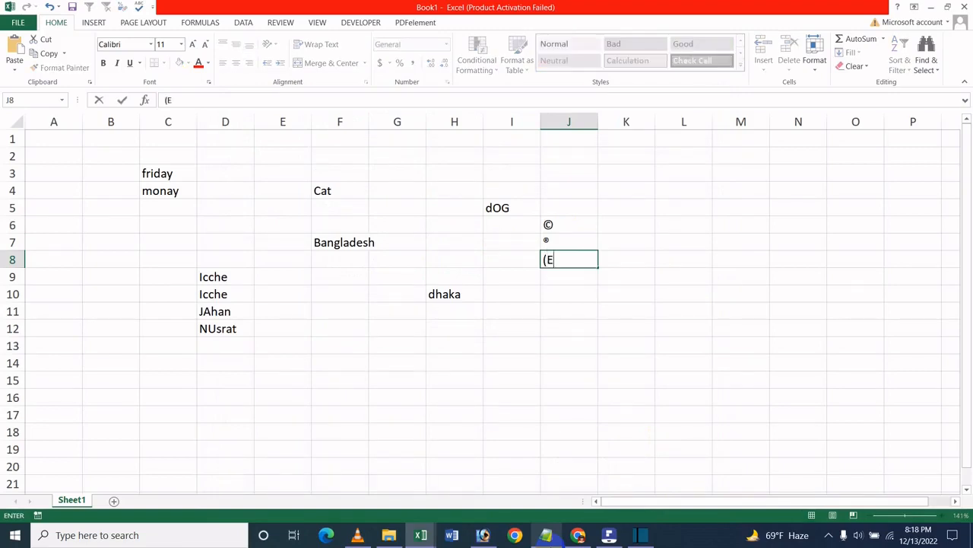
key("Return")
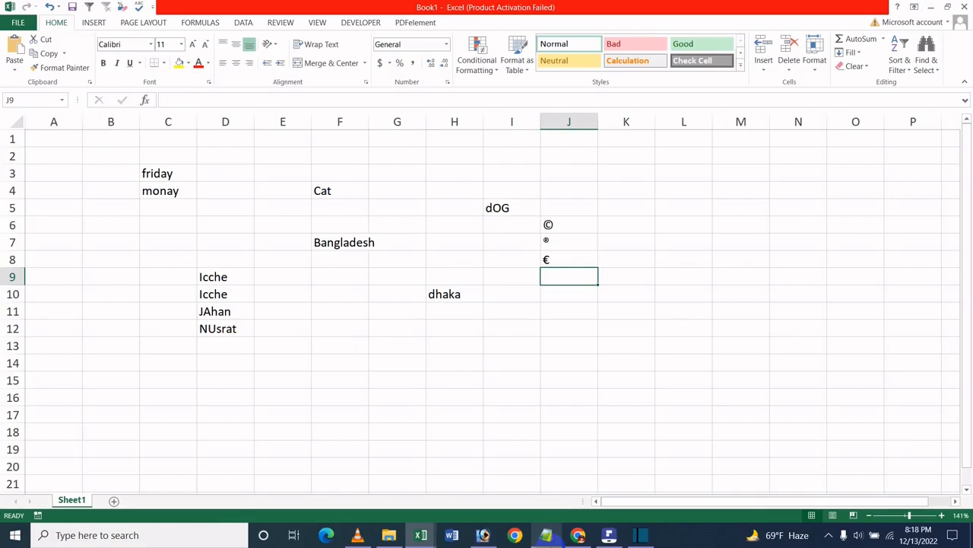
type("(")
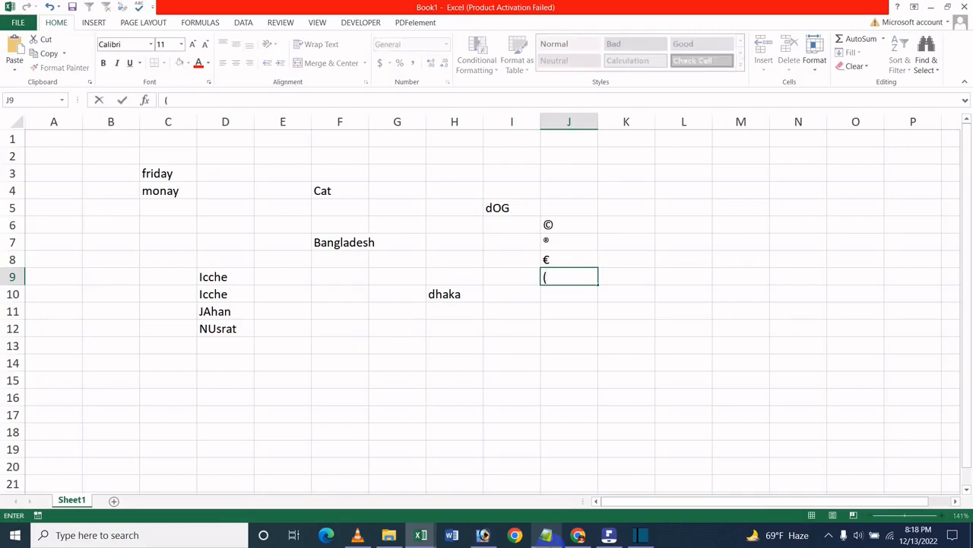
type("tm)")
key("Return")
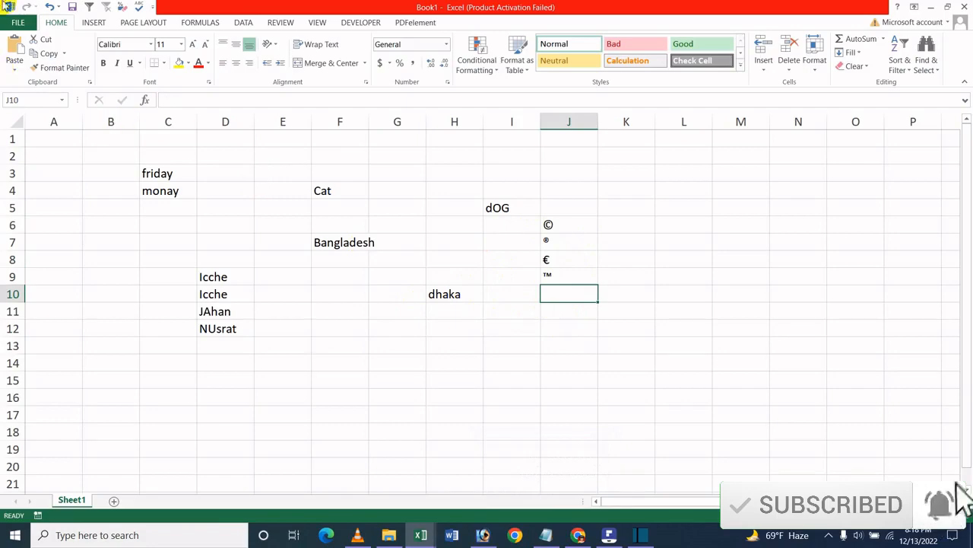
- Add an AutoCorrect entry that replaces "I" with "Icche BD" in the proofing options and confirm the Excel Options
left_click(17, 22)
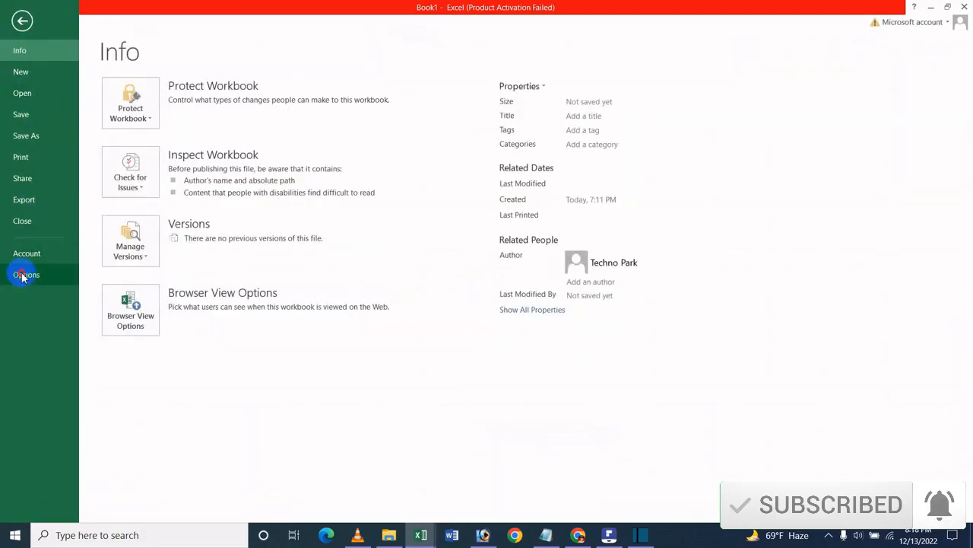
left_click(23, 275)
left_click(245, 143)
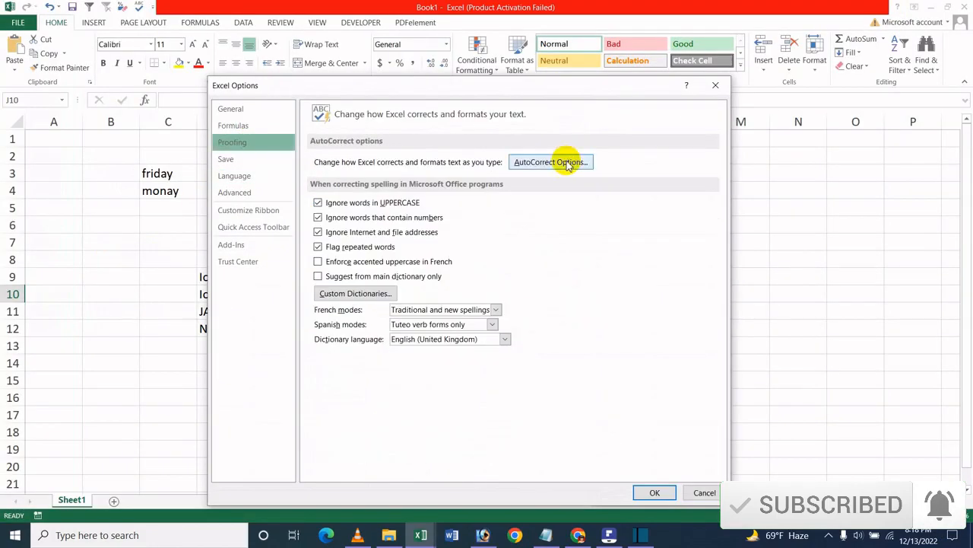
left_click(566, 163)
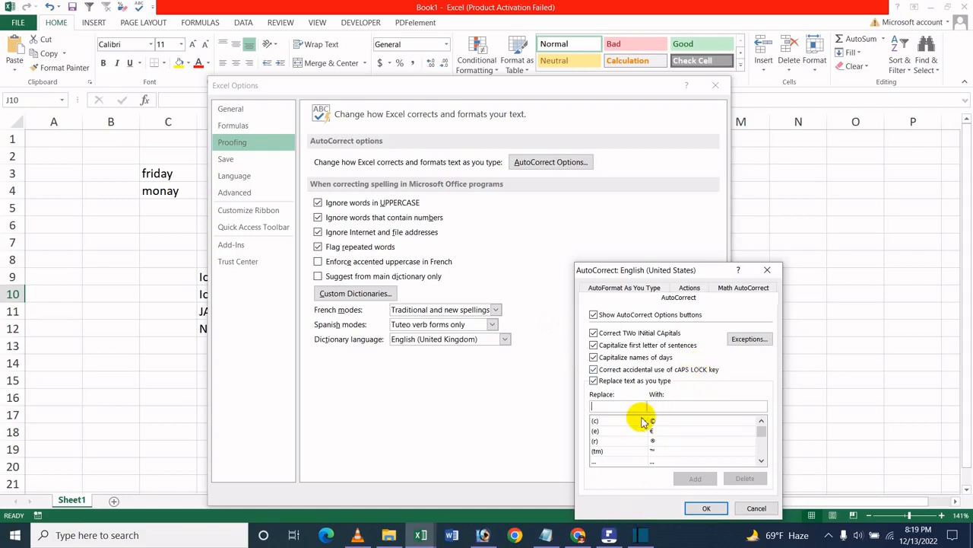
type("Ic")
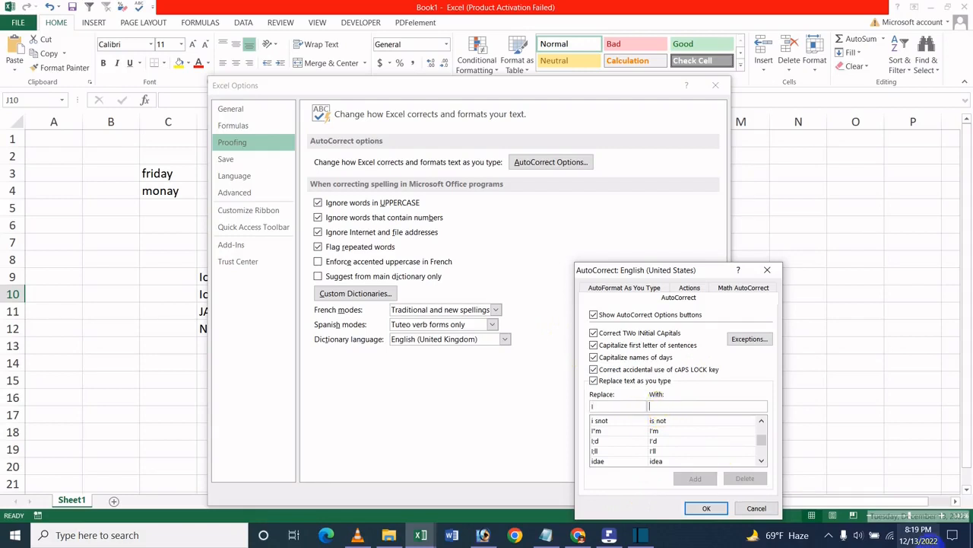
type("Icche B")
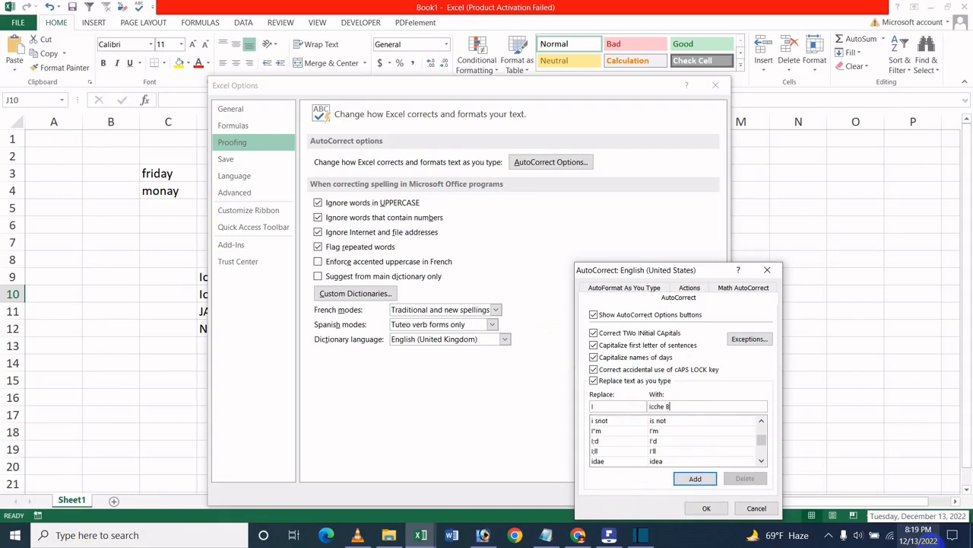
type("D")
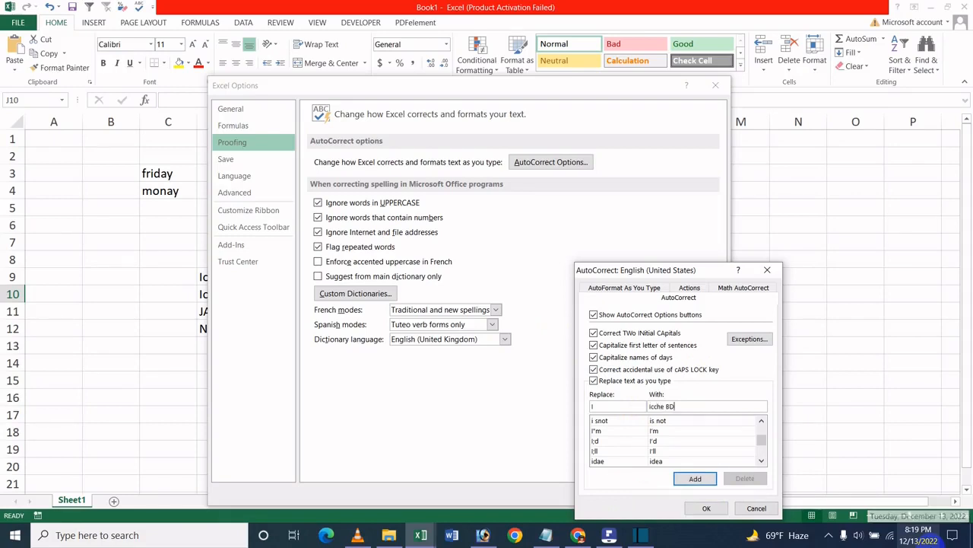
left_click(696, 479)
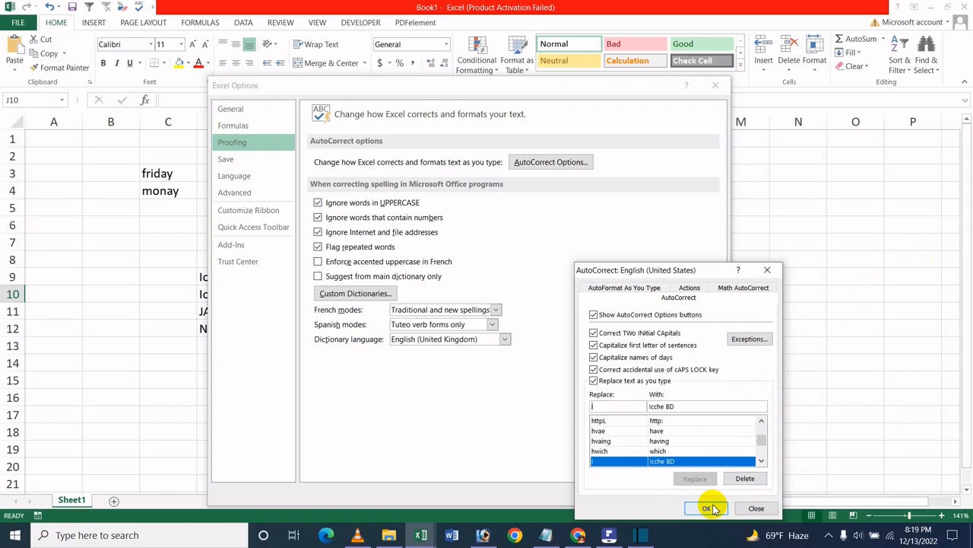
scroll(646, 430, "up", 2)
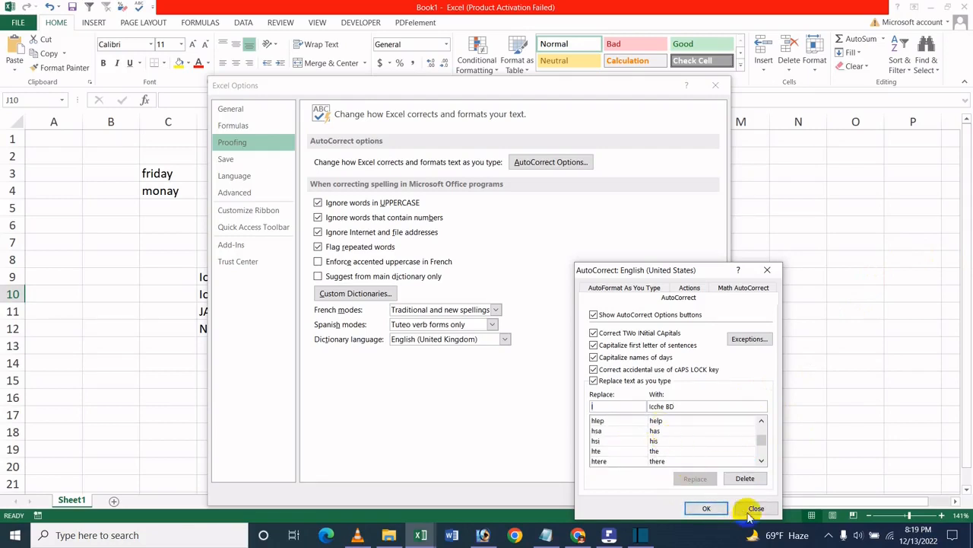
left_click(704, 508)
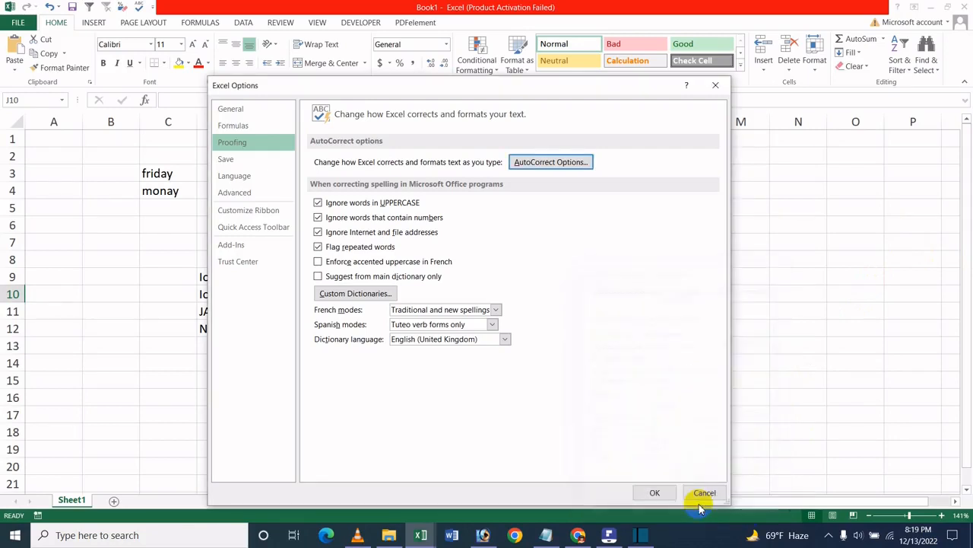
left_click(659, 493)
- Test the new replacement by entering "I" in cells J12 and J13, and clear cells J10 to J15
left_click(581, 330)
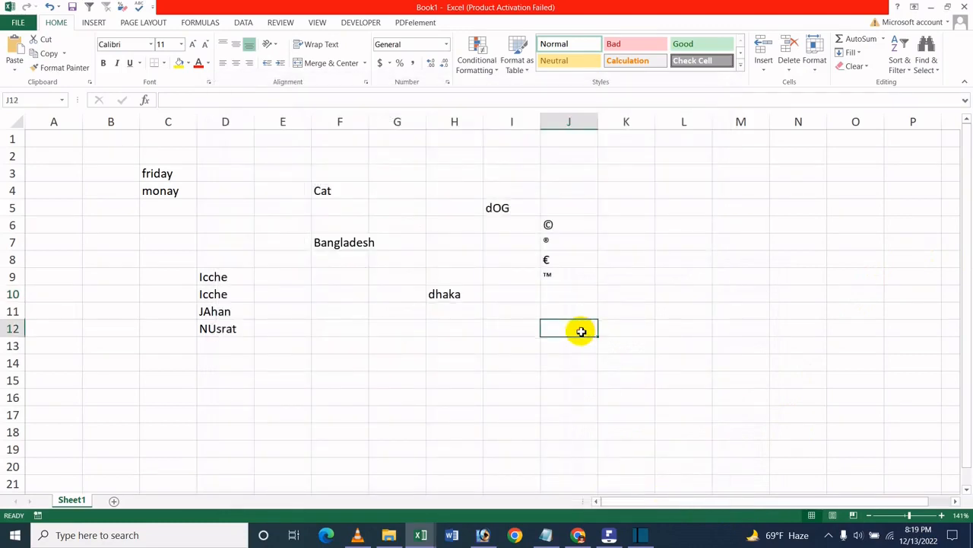
type("I")
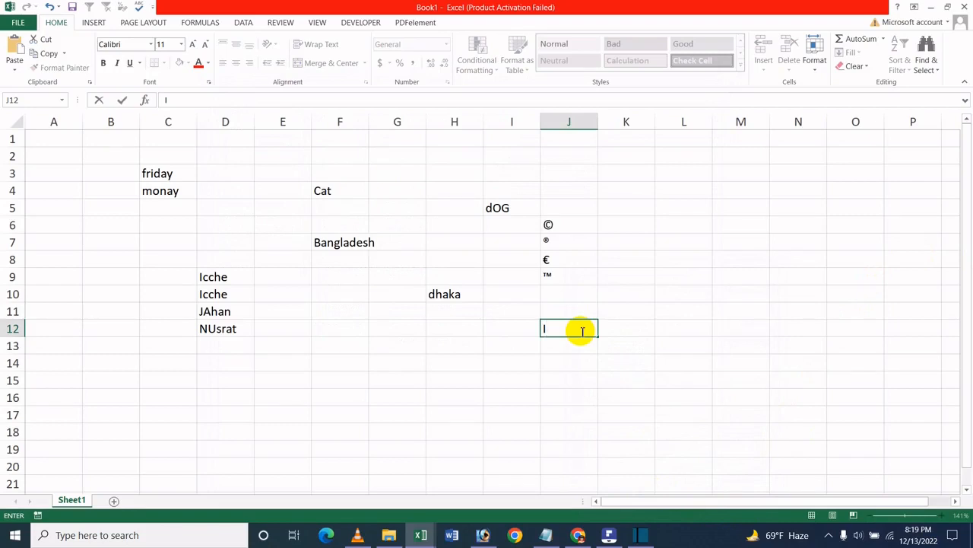
key("Return")
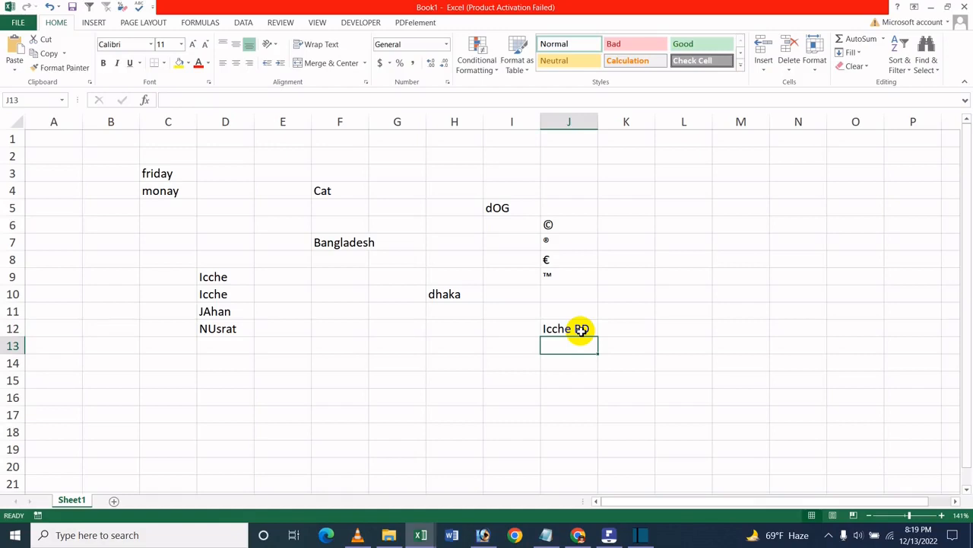
type("I")
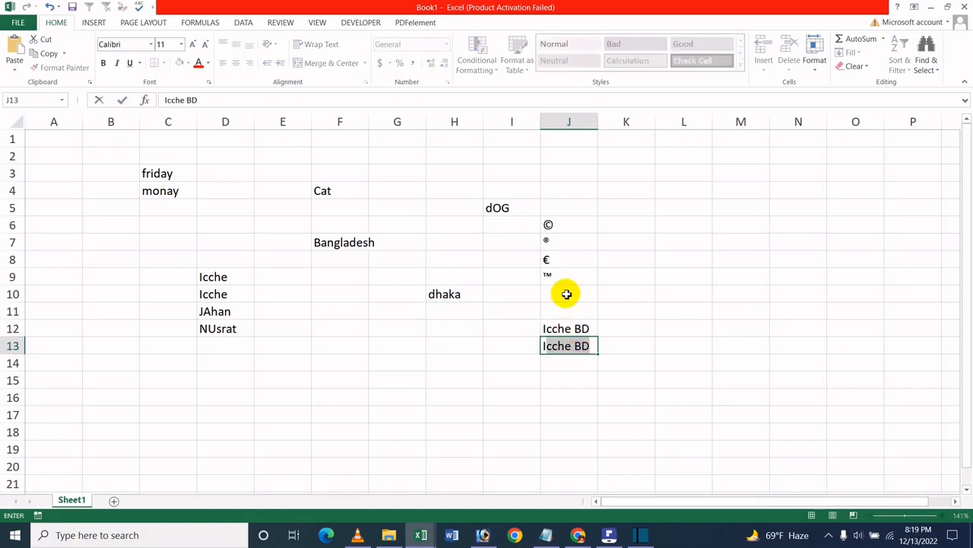
left_click_drag(565, 294, 544, 383)
key("Delete")
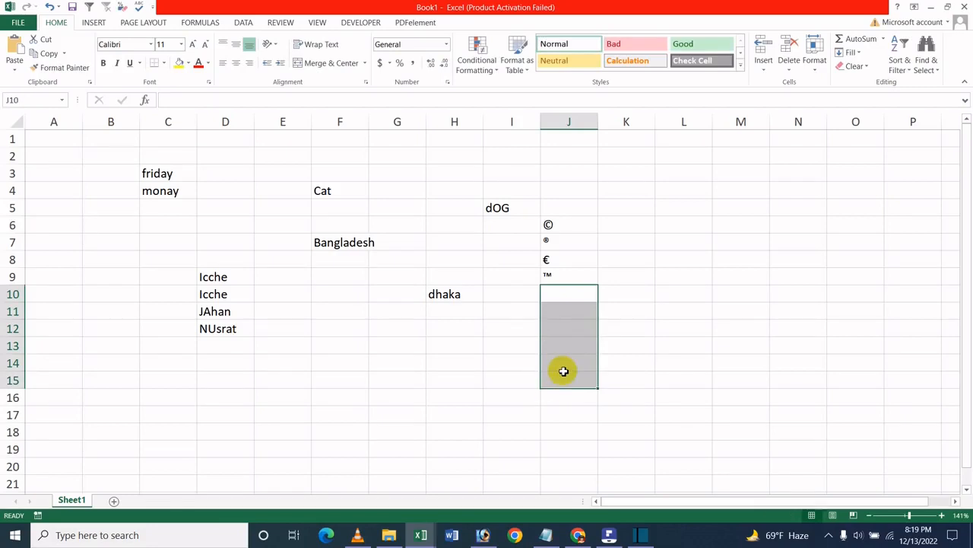
- Enter the shortcut "I" in cell J12 to produce "Icche BD"
left_click(580, 334)
type("i")
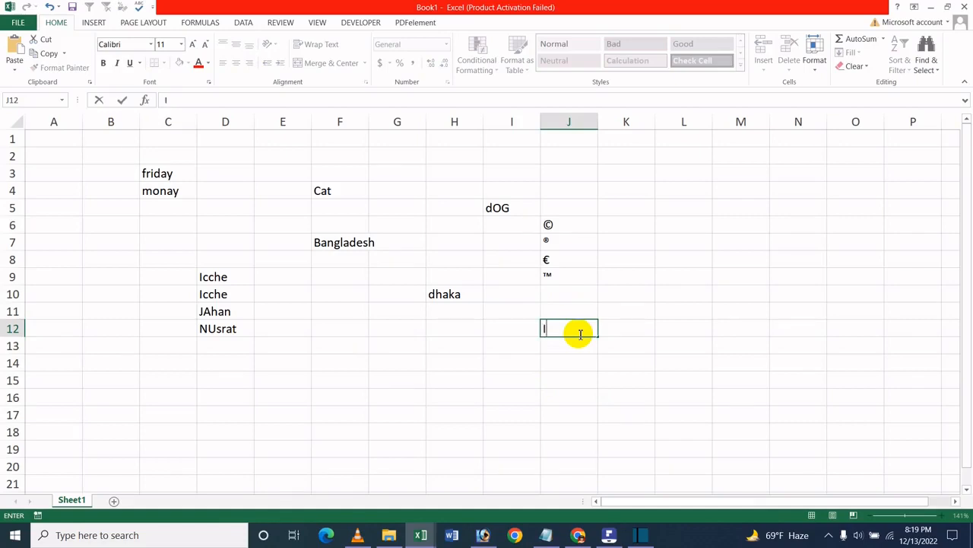
type("cche BD")
left_click(674, 313)
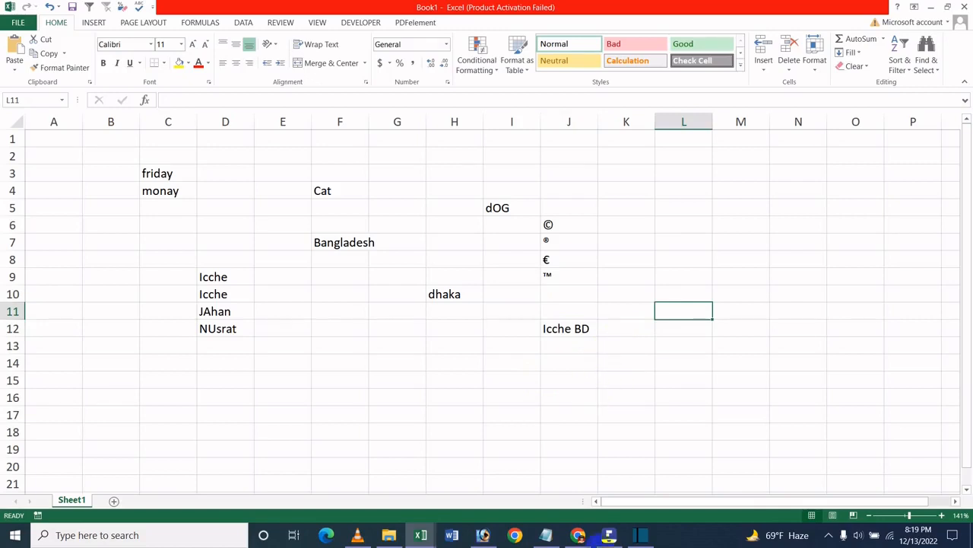
- Turn off Replace text as you type in the AutoCorrect proofing options and confirm the Excel Options
left_click(18, 22)
left_click(37, 274)
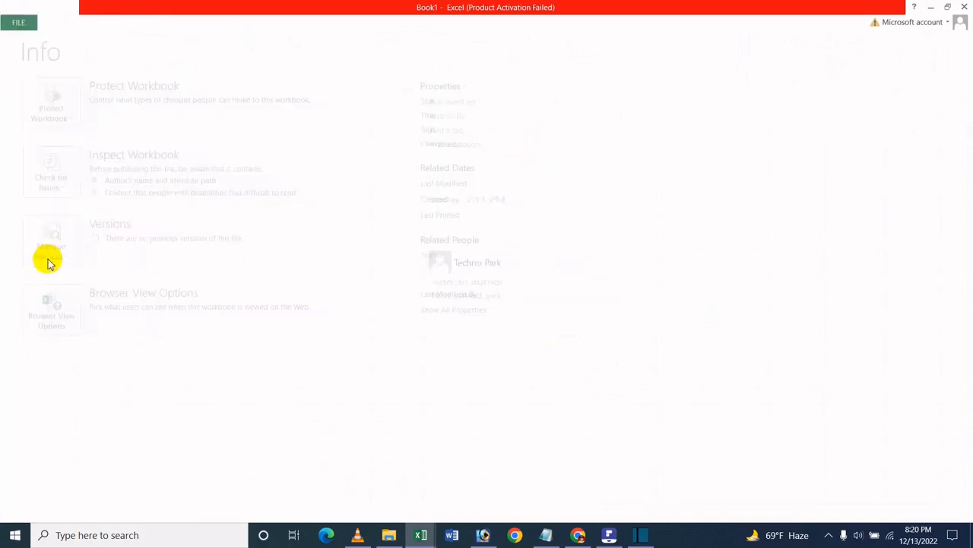
left_click(246, 175)
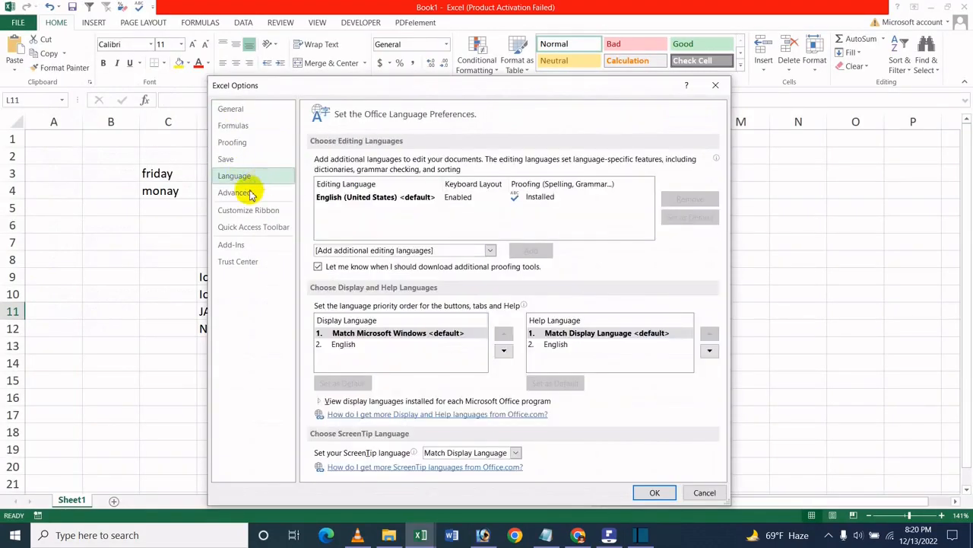
left_click(251, 193)
scroll(486, 336, "down", 3)
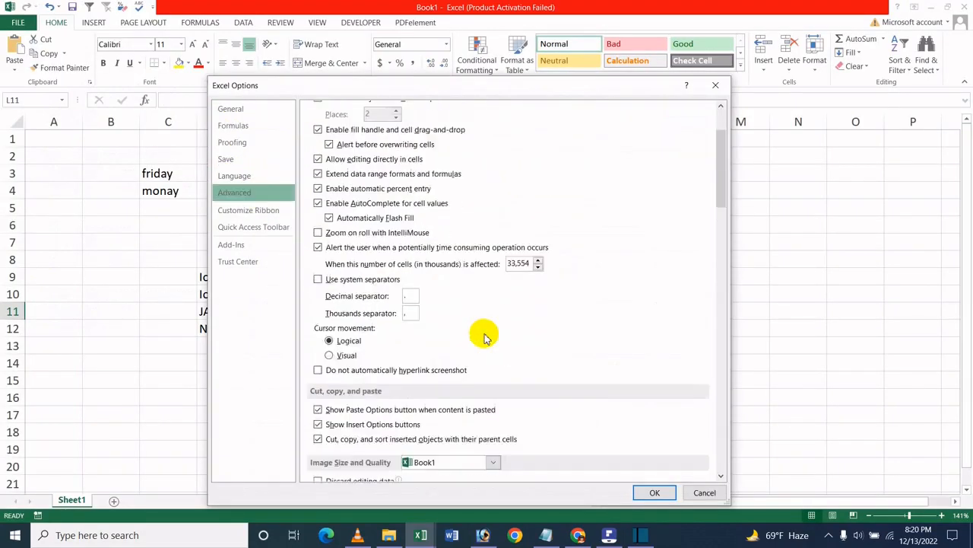
left_click(250, 143)
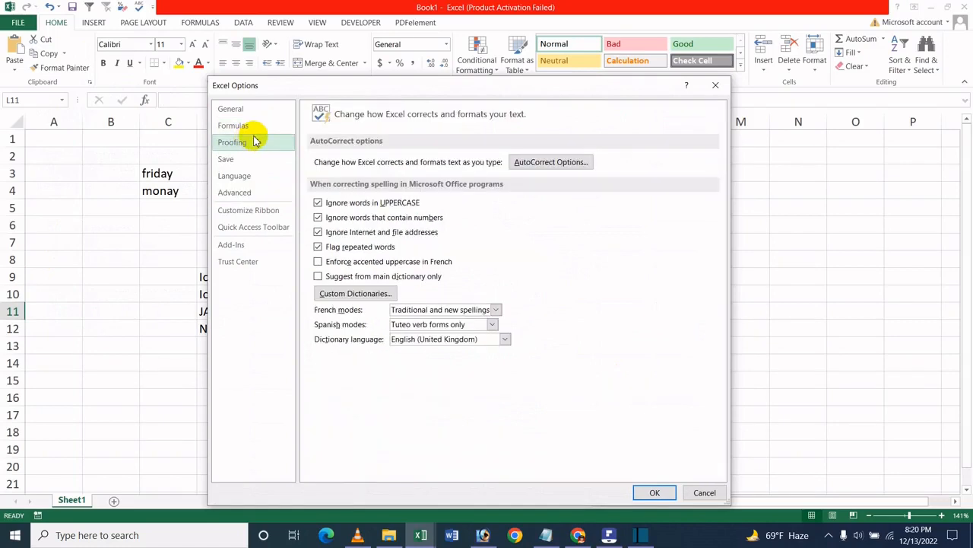
left_click(563, 162)
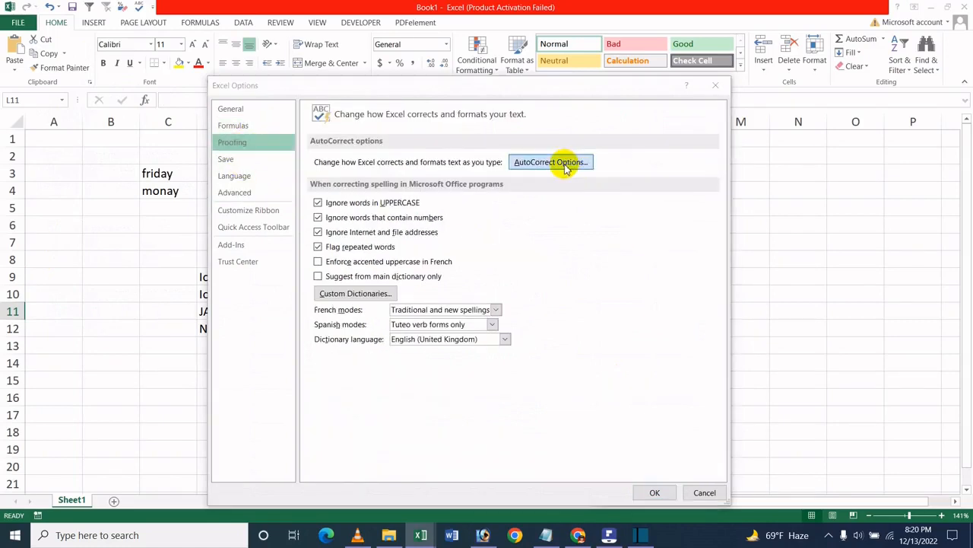
left_click(594, 380)
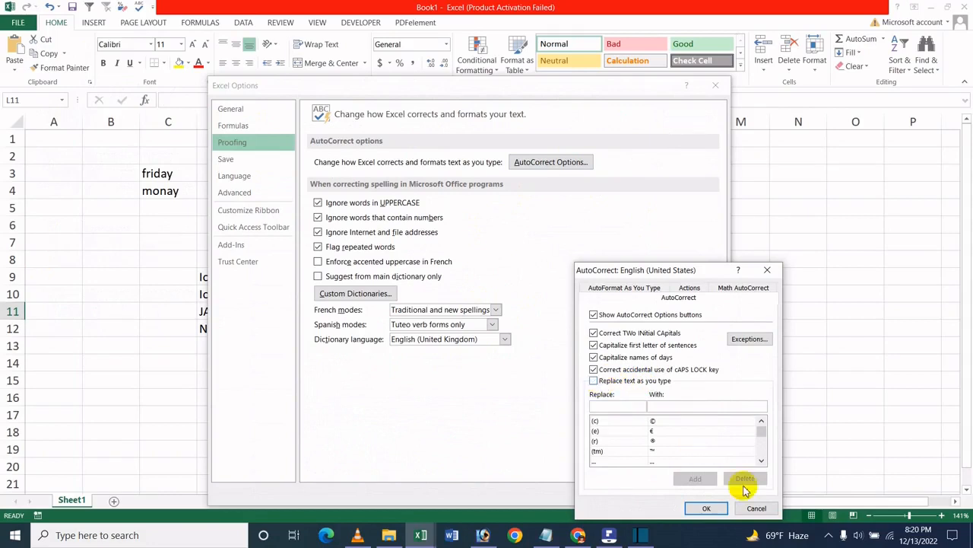
left_click(721, 509)
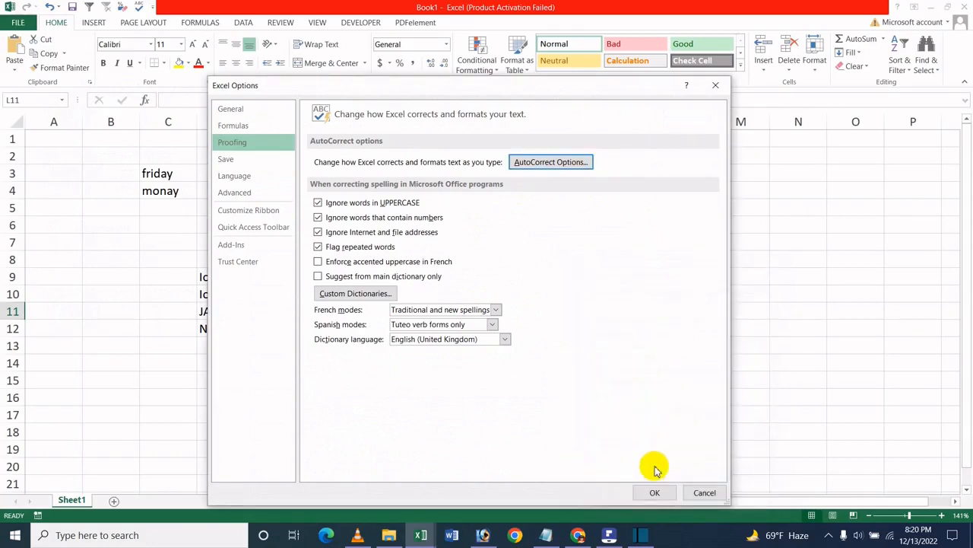
left_click(567, 163)
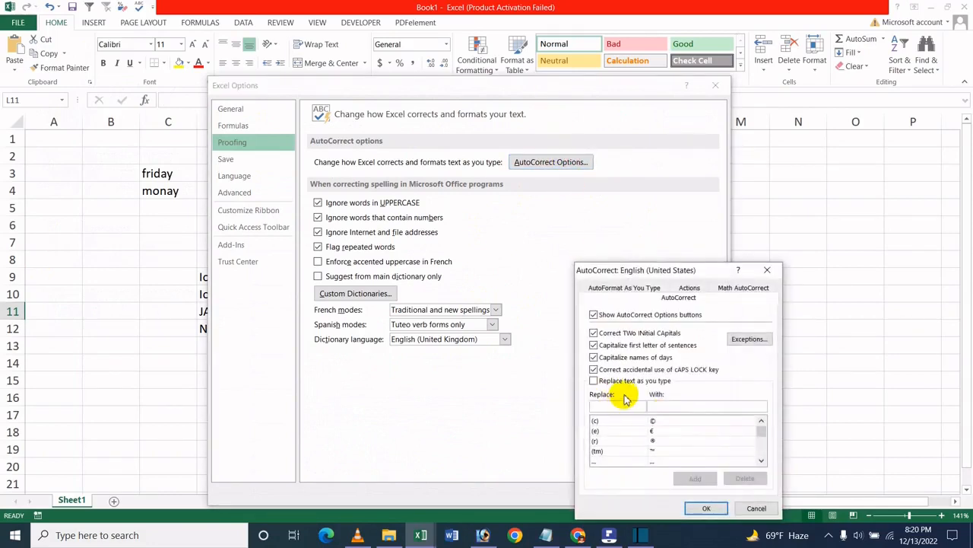
left_click(704, 508)
left_click(652, 493)
- Test the disabled replacement by entering "I" and "i" in cells M9 to M12, and clear the entries
left_click(577, 259)
left_click(727, 276)
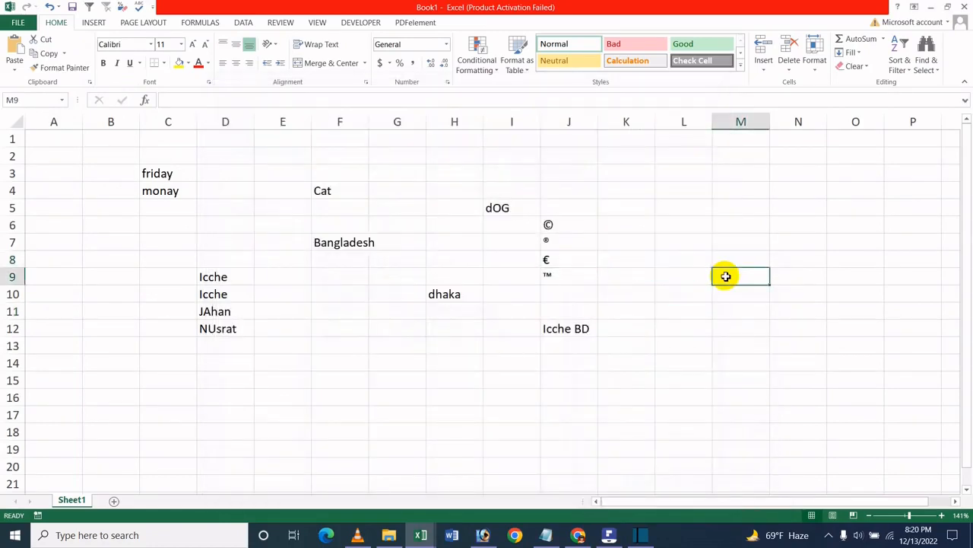
type("I")
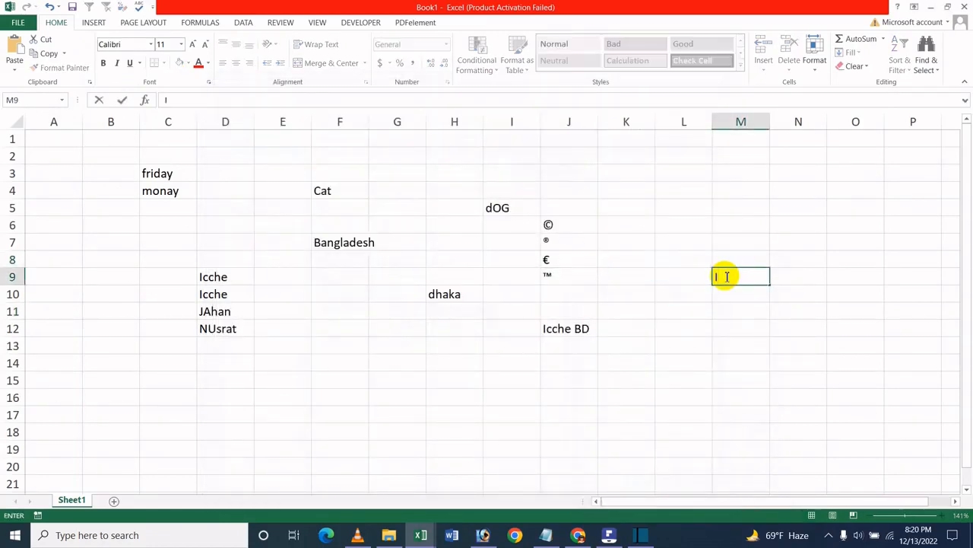
key("Return")
type("i")
key("Return")
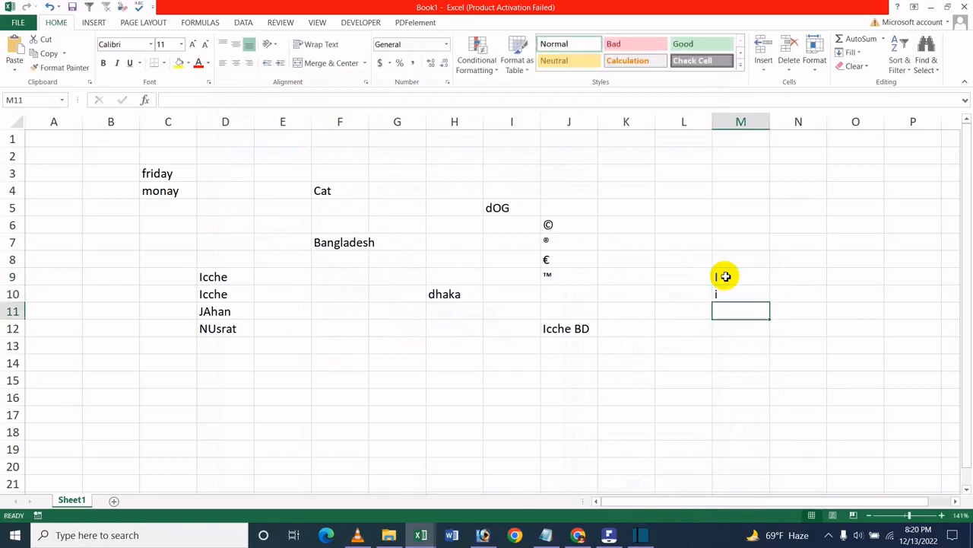
type("I")
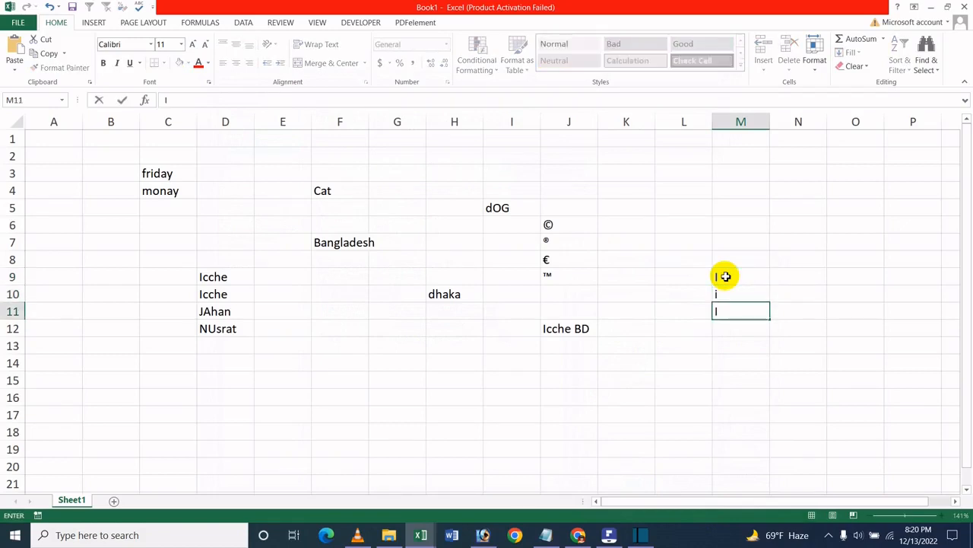
key("Return")
type("I")
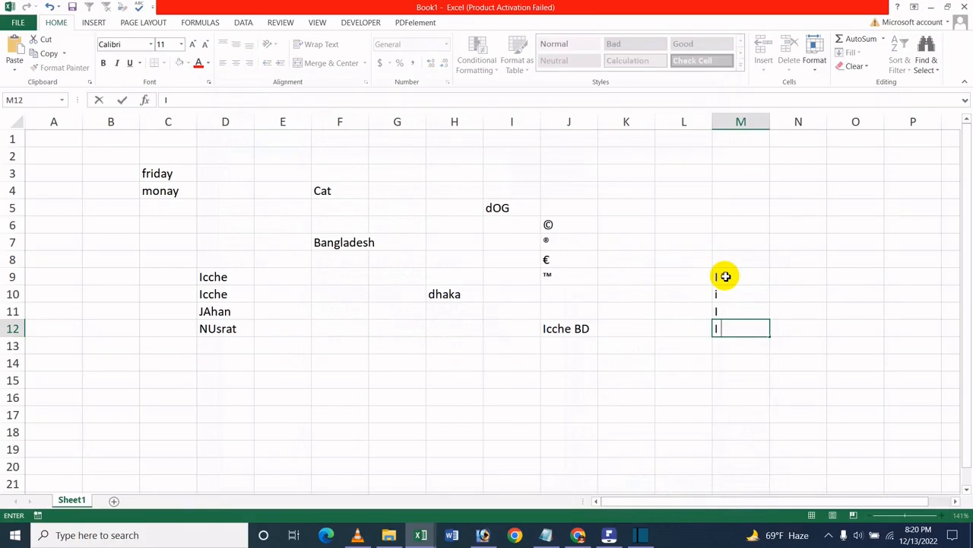
left_click_drag(726, 276, 698, 365)
key("Delete")
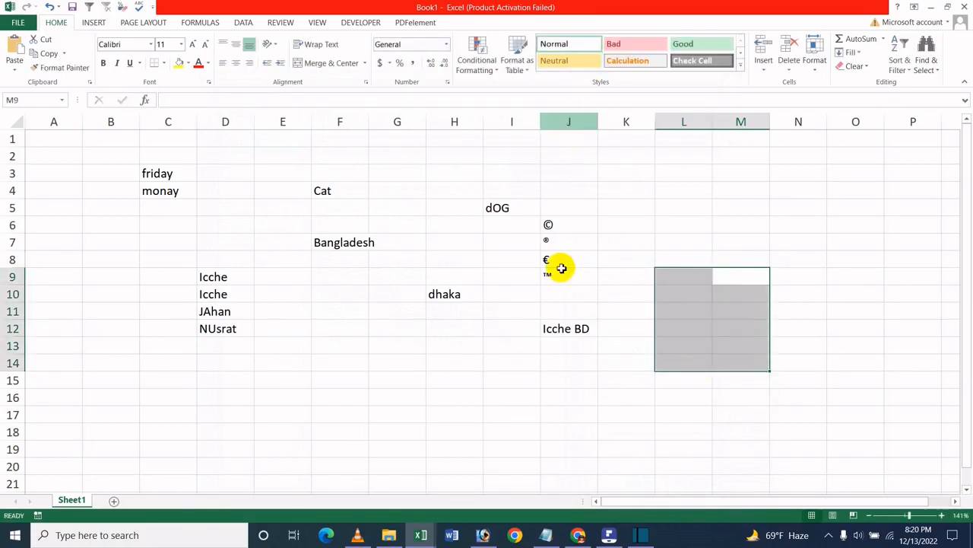
- Turn Replace text as you type back on in the AutoCorrect proofing options
left_click(561, 267)
left_click(18, 22)
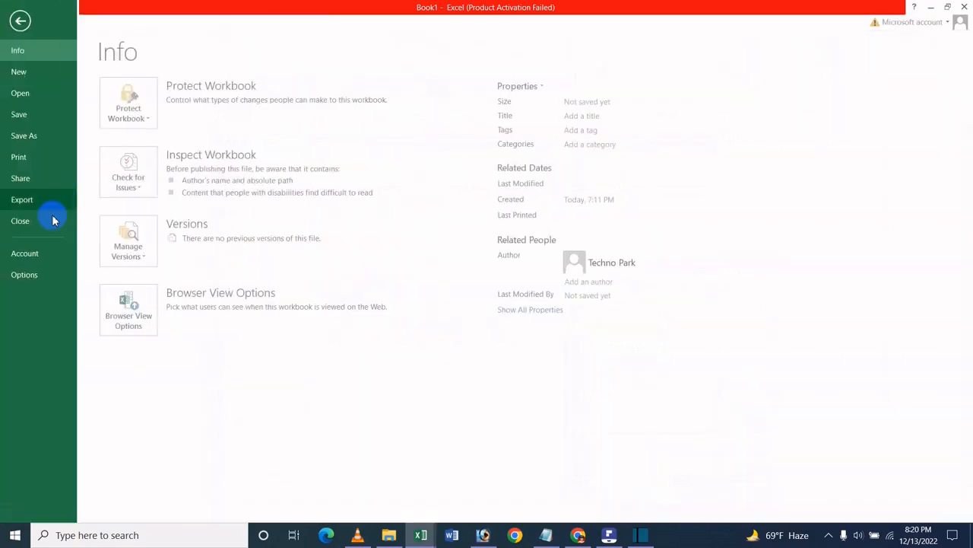
left_click(30, 275)
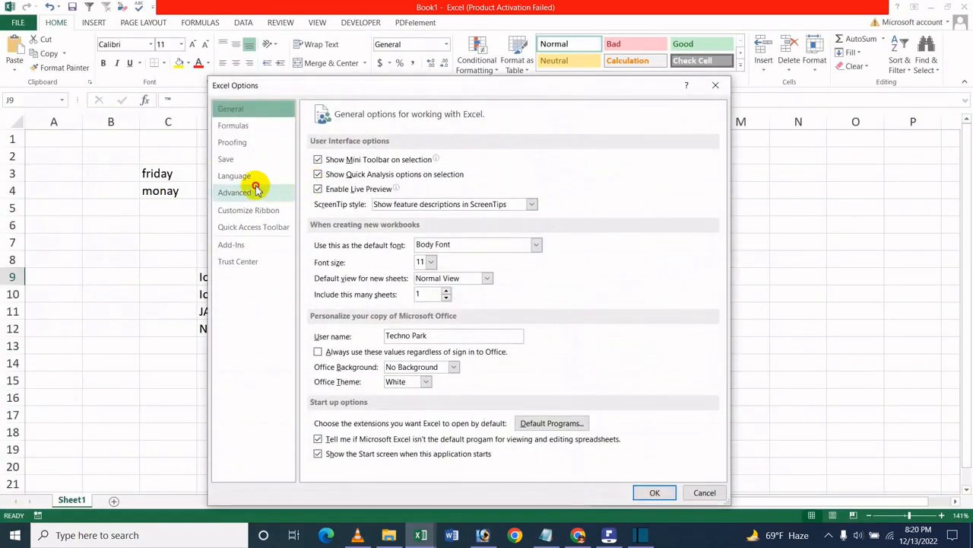
left_click(236, 192)
left_click(243, 126)
left_click(242, 143)
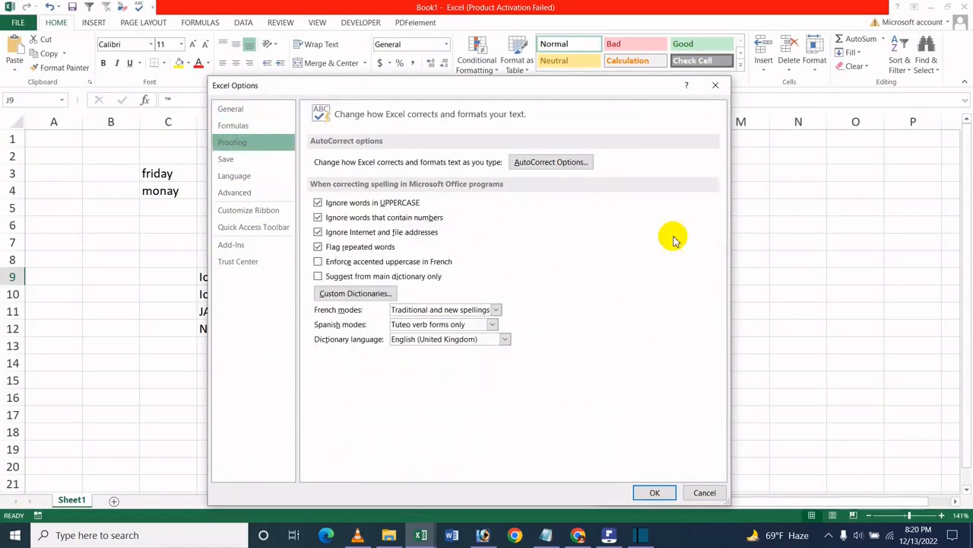
left_click(584, 162)
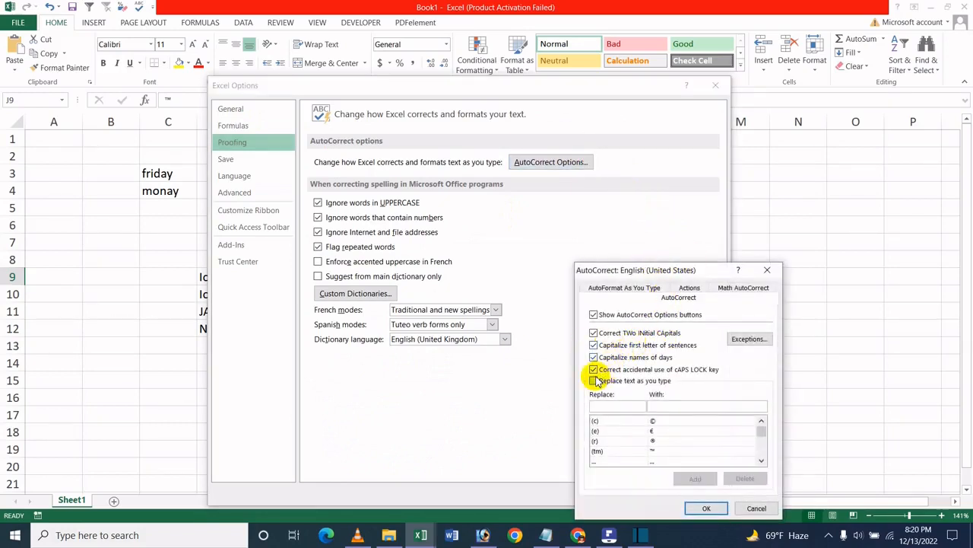
left_click(594, 380)
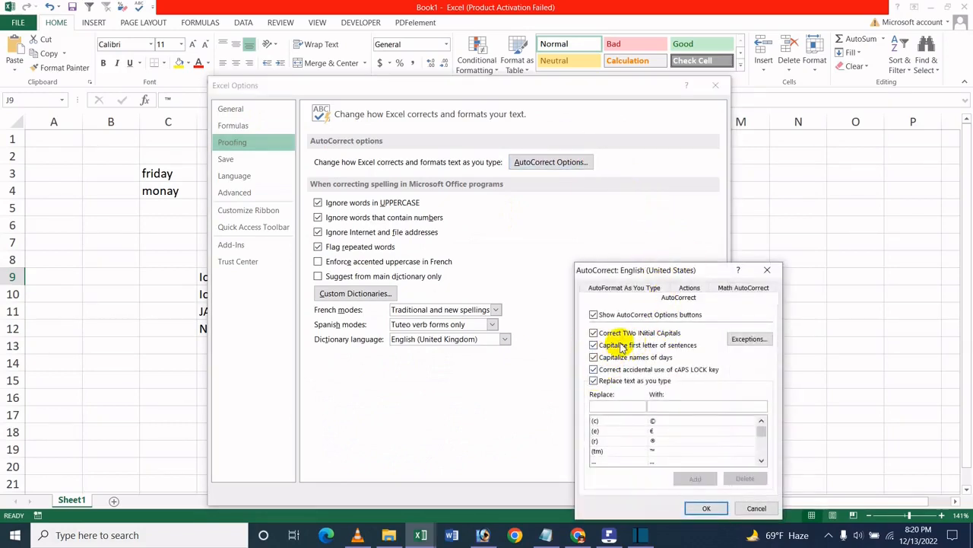
- Delete the AutoCorrect entry that replaces "i" with "Icche BD" and confirm the AutoCorrect and Excel Options settings
left_click(628, 406)
type("i")
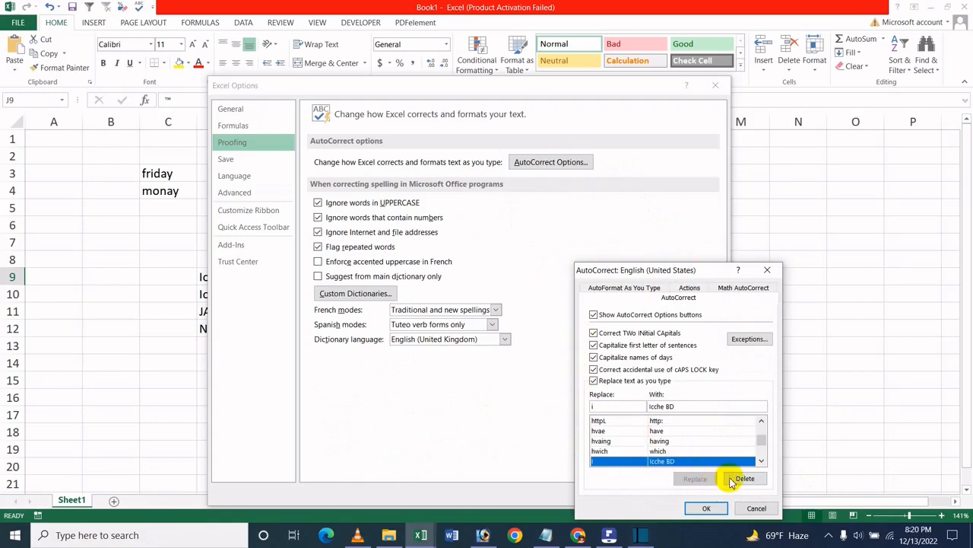
left_click(732, 481)
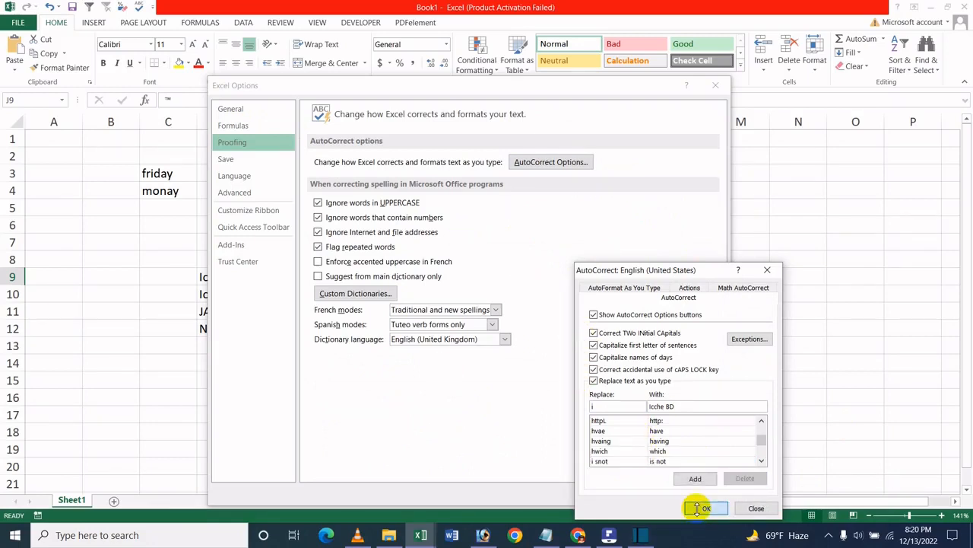
left_click(697, 508)
left_click(651, 493)
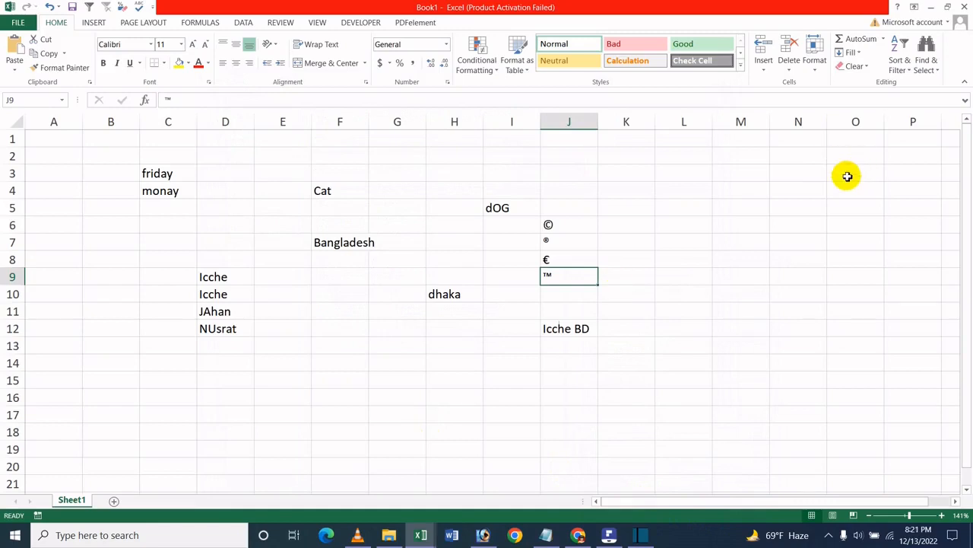
- Test the removed replacement by entering "i" in cell M11, and clear cells M9 to M14
left_click(758, 314)
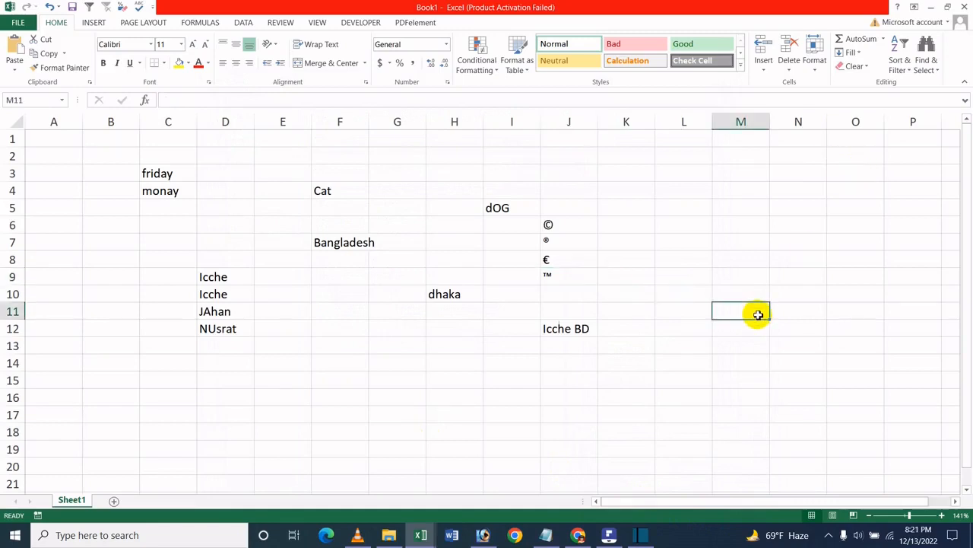
type("i")
key("Return")
left_click_drag(753, 276, 733, 365)
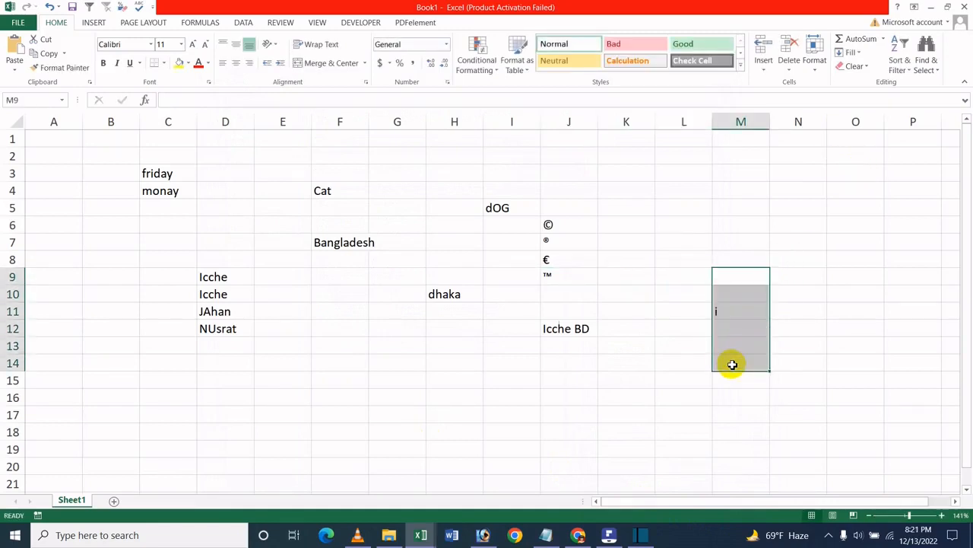
- Test the removed replacement with a capital "I" in cell L5, and clear the entry
left_click(665, 206)
type("I")
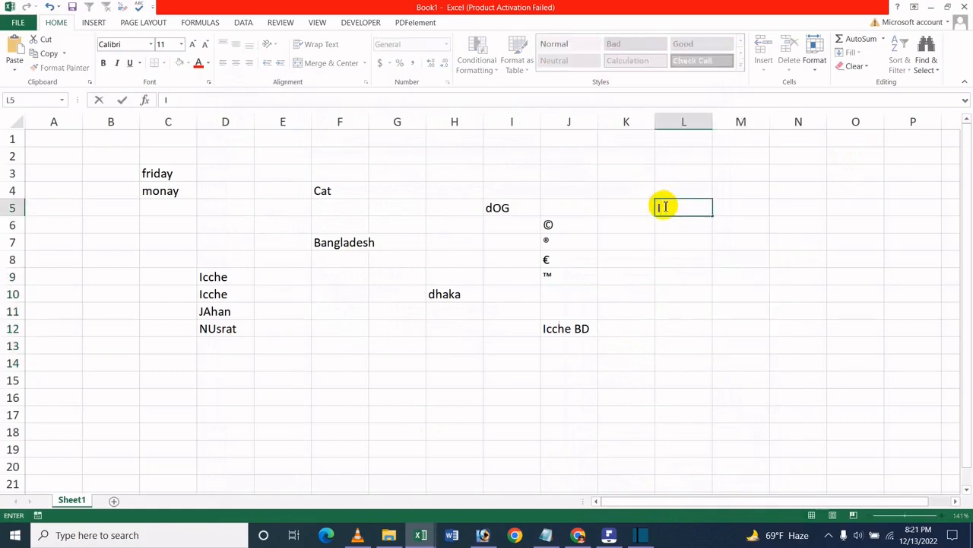
key("Return")
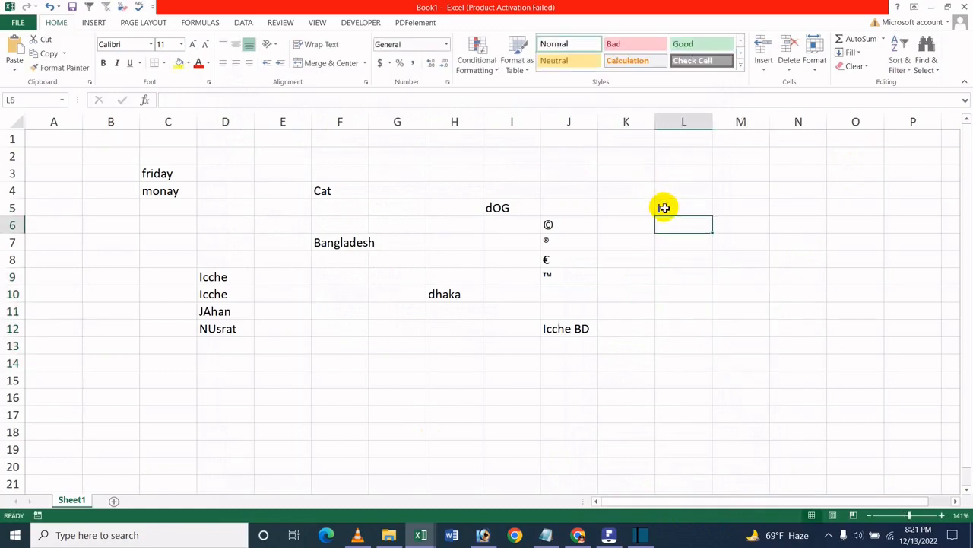
left_click_drag(673, 195, 651, 258)
key("Delete")
- Repeat the replacement test by entering "I" in cell L6, and clear cells L3 to L13
left_click(680, 228)
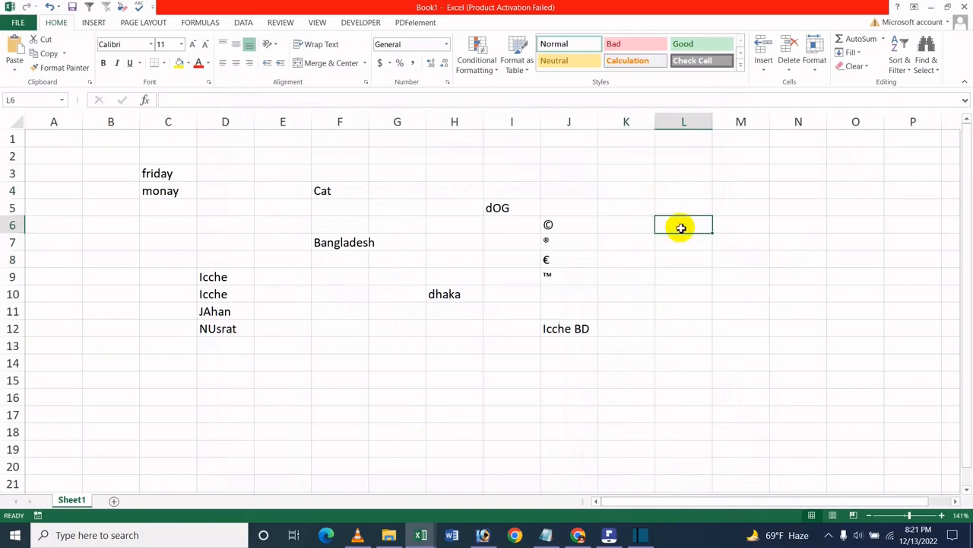
type("I")
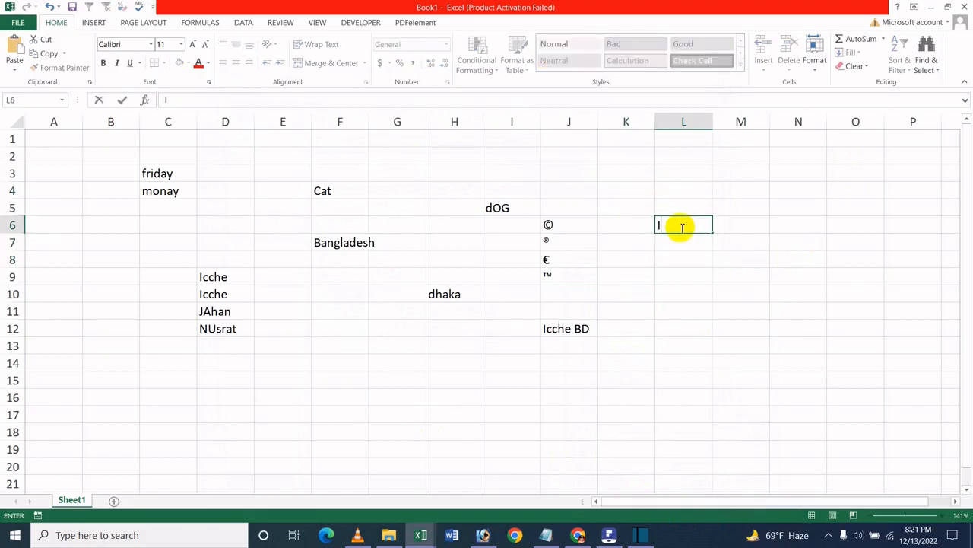
key("Return")
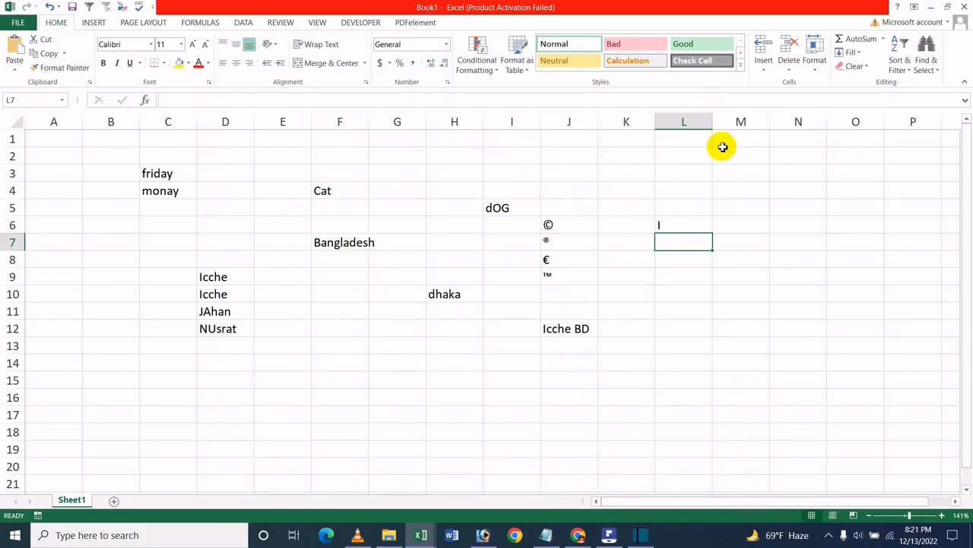
left_click_drag(685, 178, 681, 340)
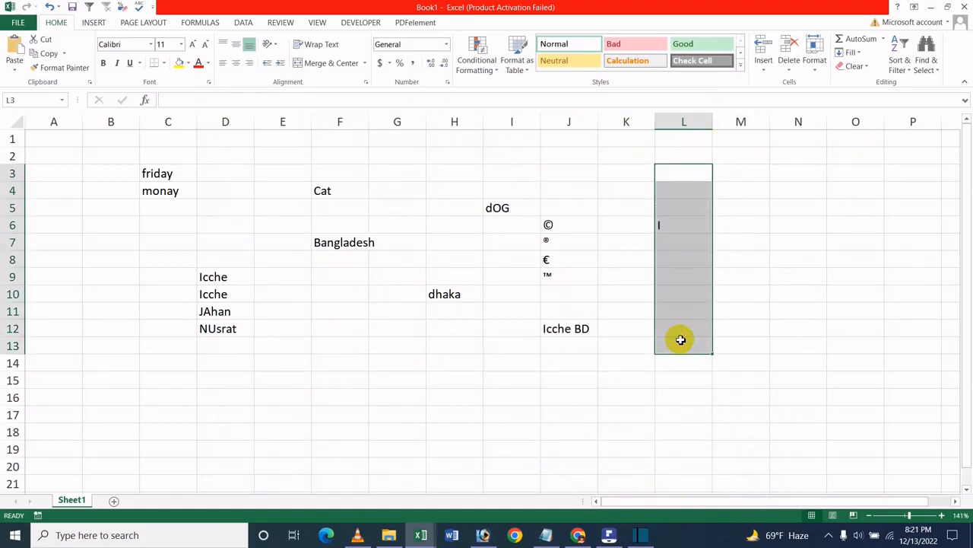
left_click(793, 209)
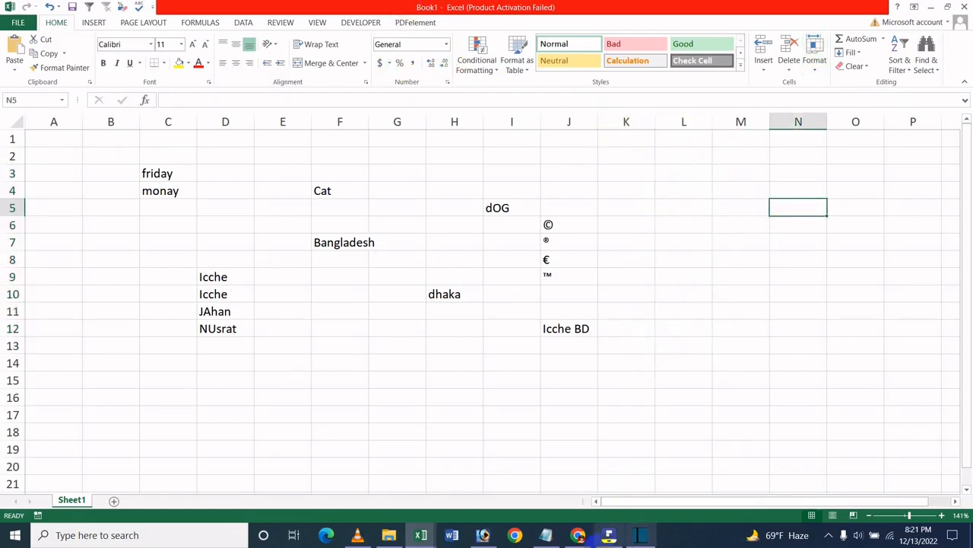
left_click(611, 531)
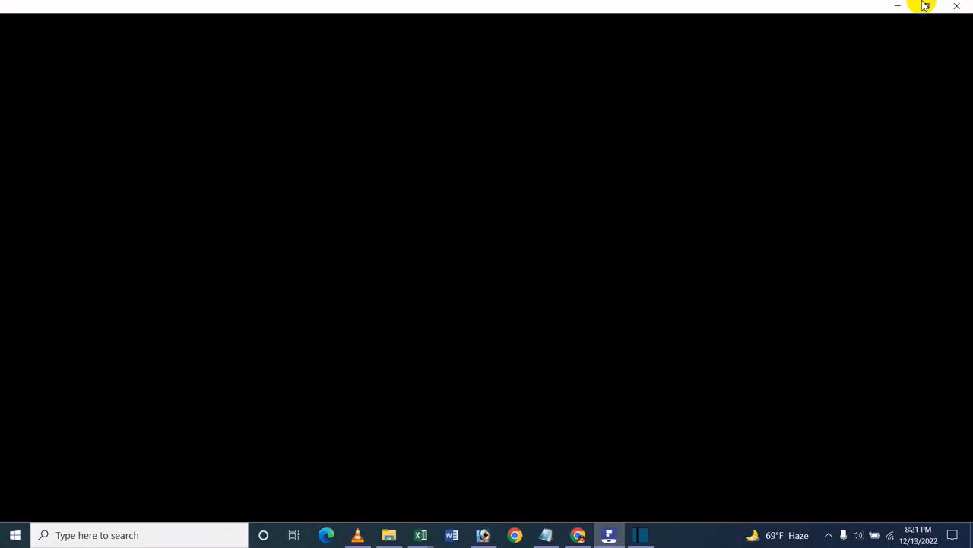